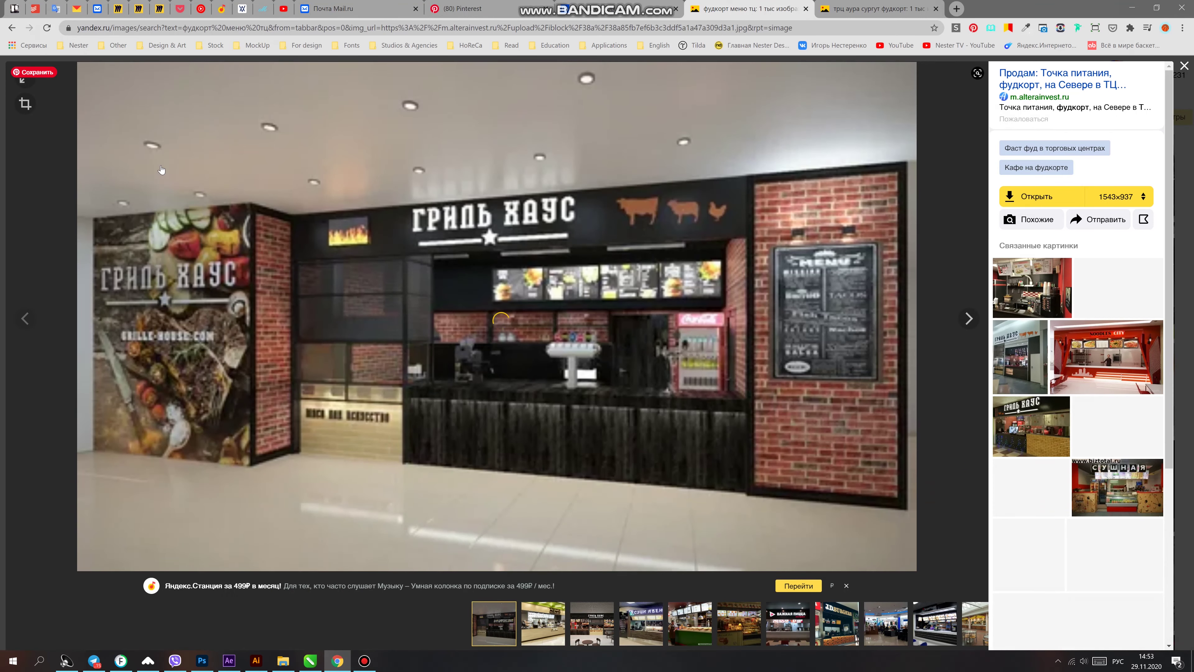
- Browse the food-court photos in the image search results for menu board references
key("Right")
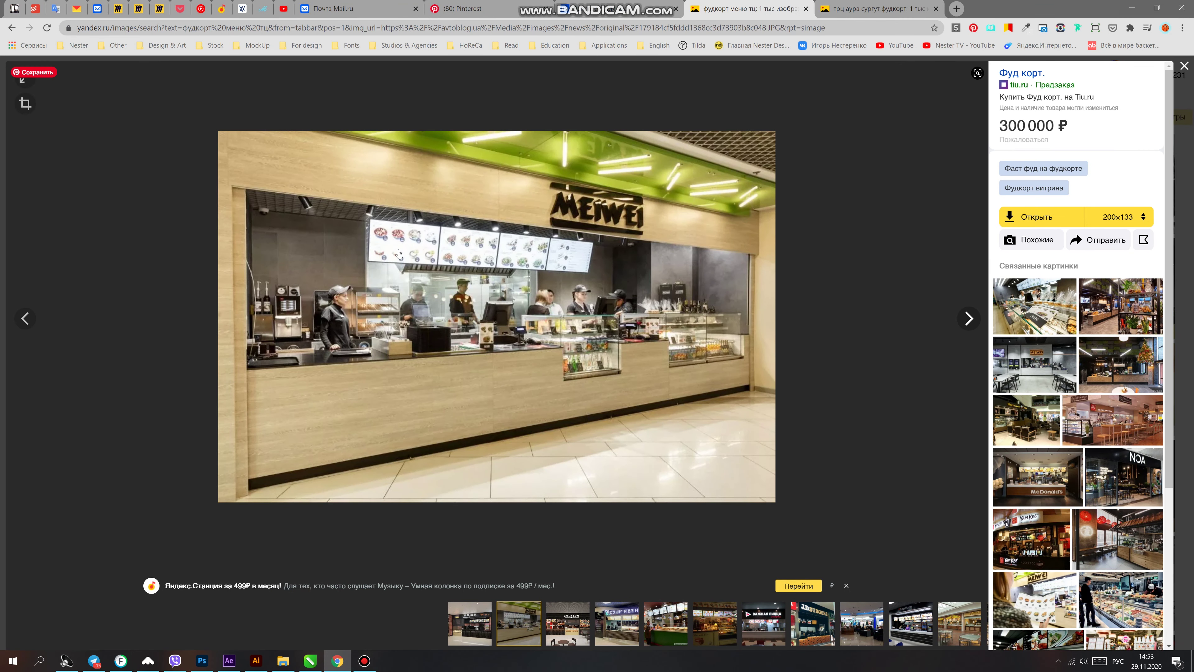
left_click(968, 319)
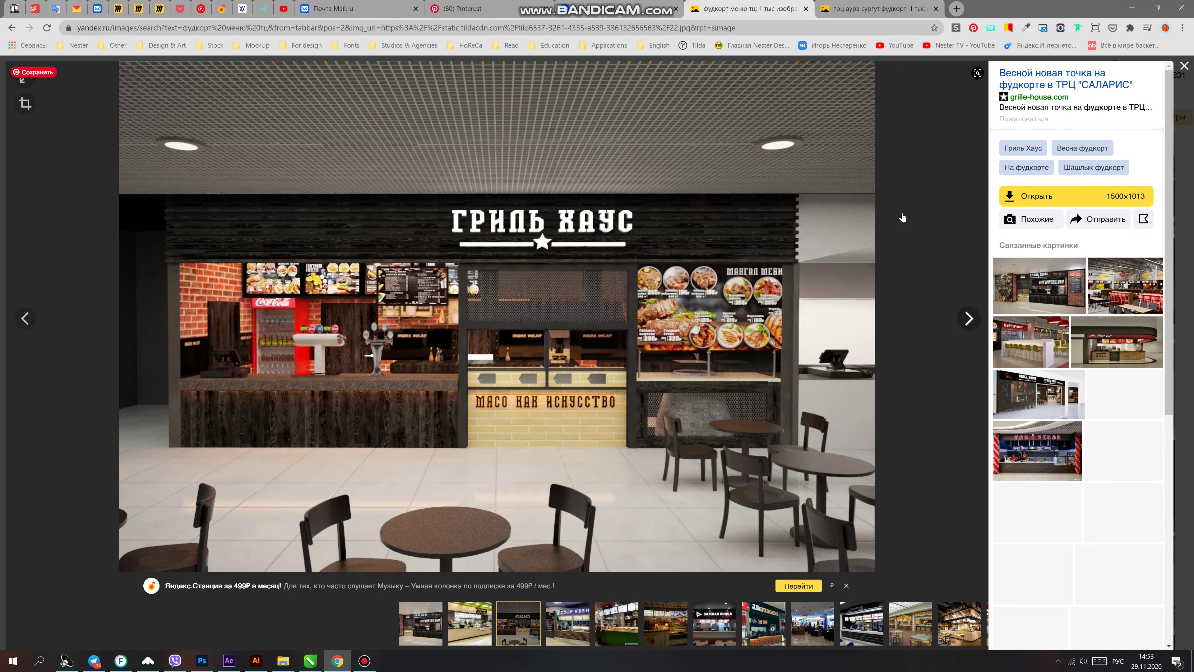
key("Right")
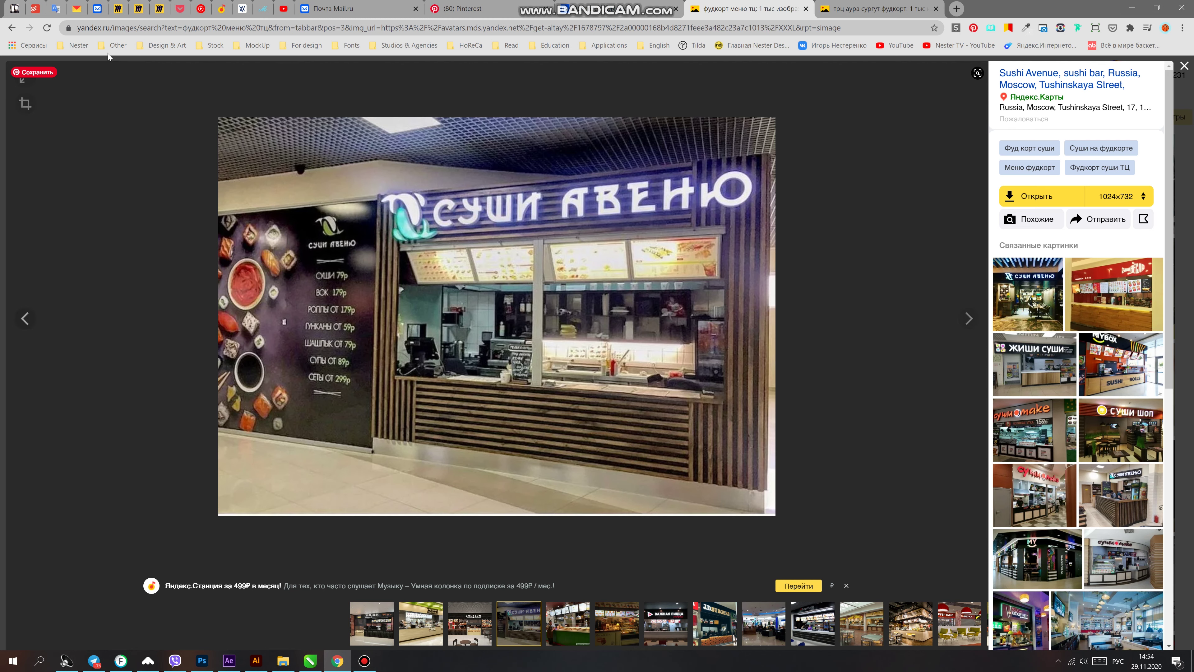
- Open the forwarded e-mail with the Mega Doner second courses for screens 5 and 6 and look through its dish photos and captions
left_click(96, 8)
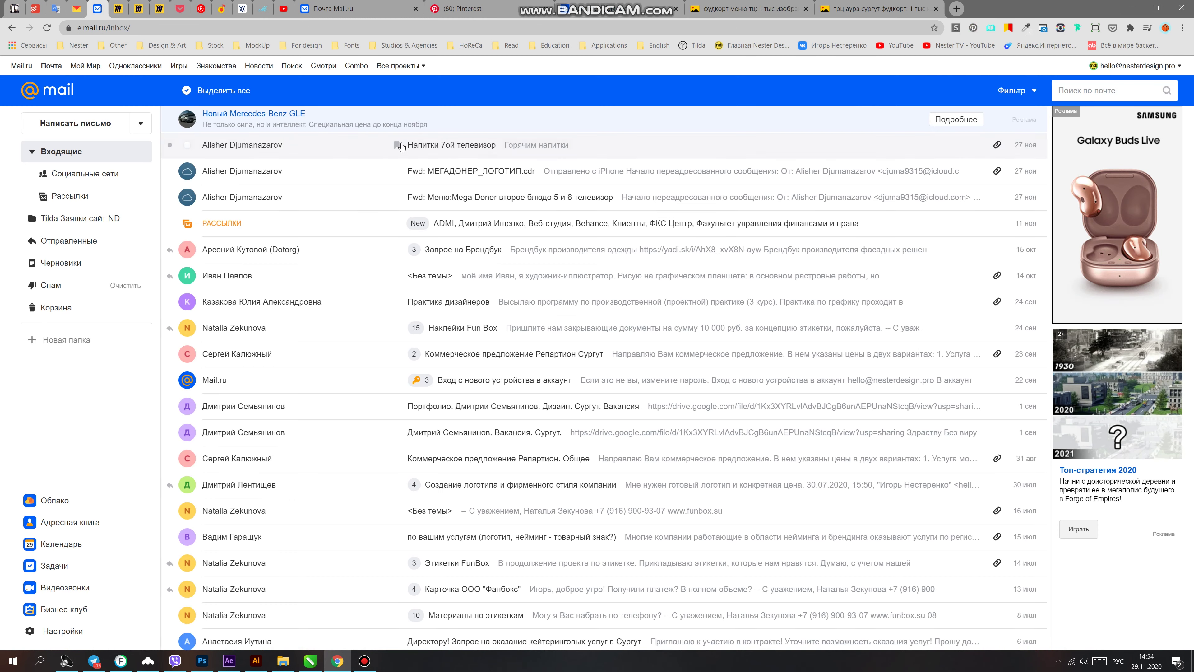
left_click(334, 8)
scroll(659, 202, "down", 1)
scroll(575, 202, "up", 1)
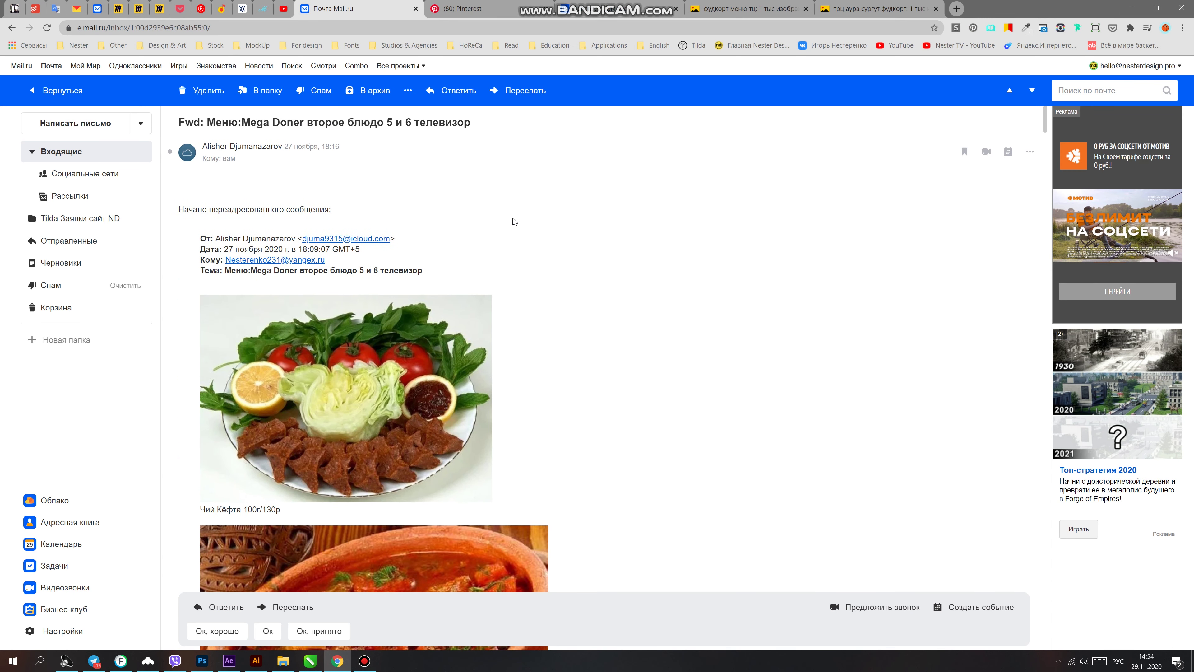
scroll(535, 294, "down", 5)
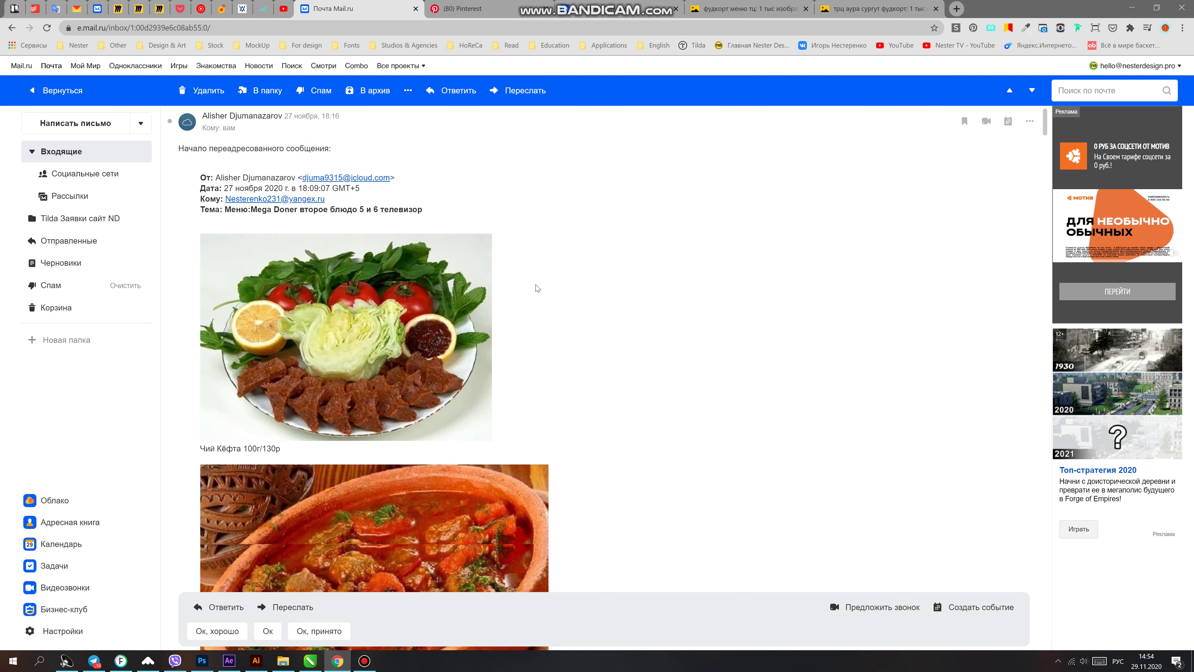
scroll(564, 226, "down", 20)
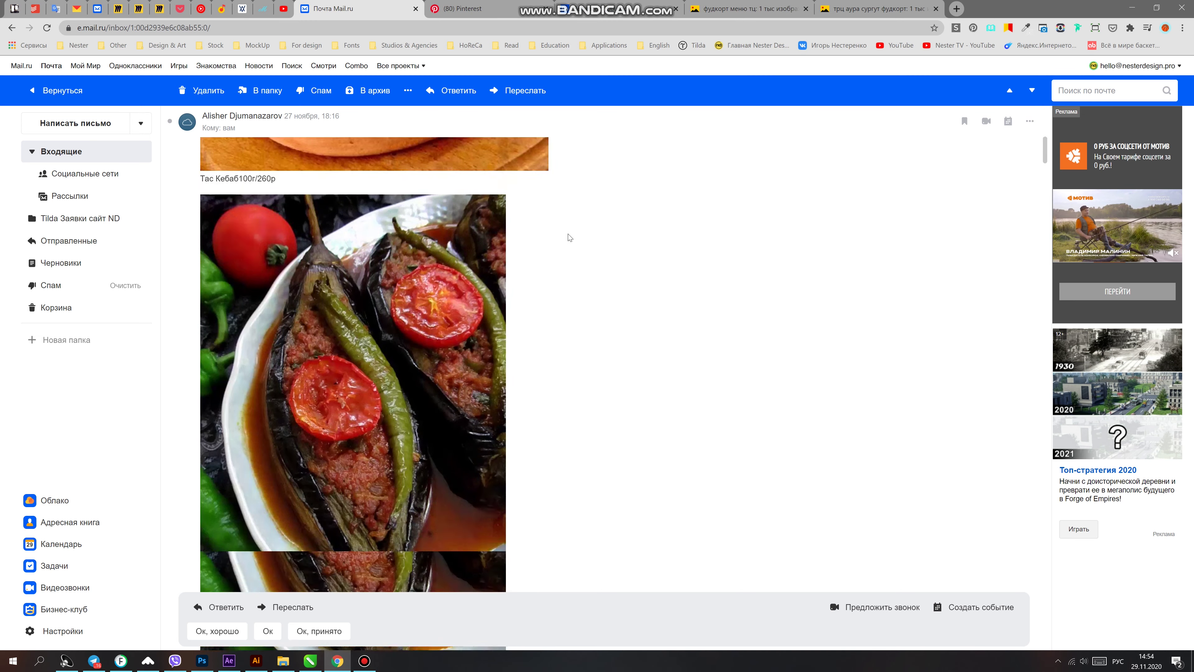
scroll(560, 250, "down", 20)
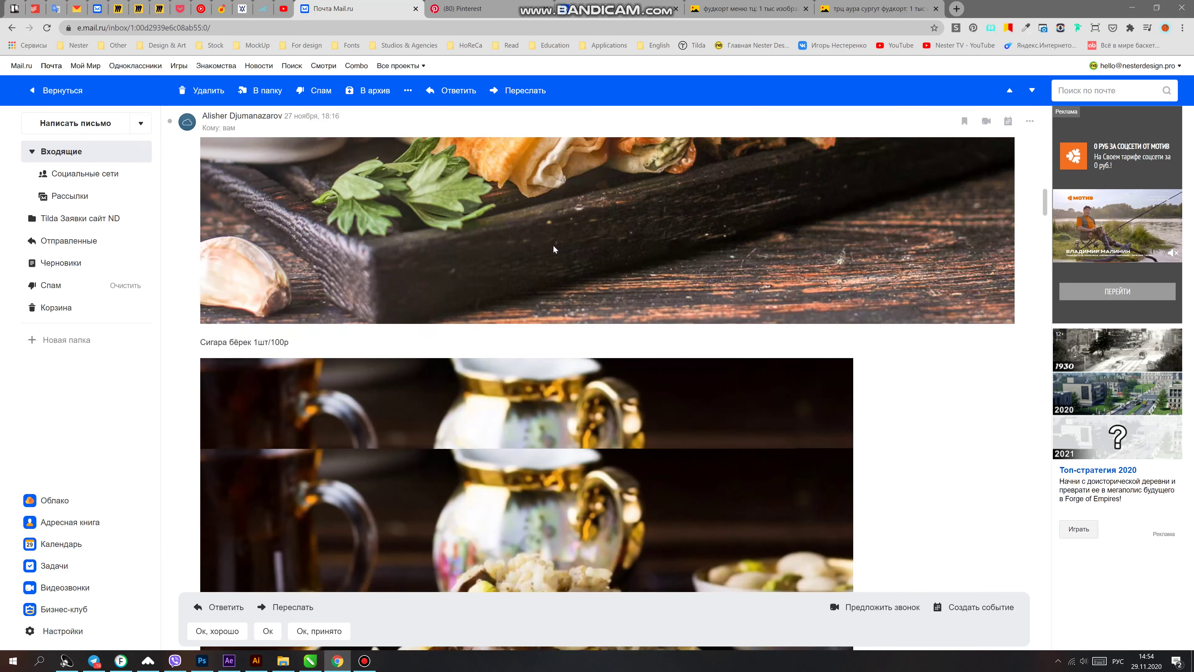
scroll(551, 265, "down", 15)
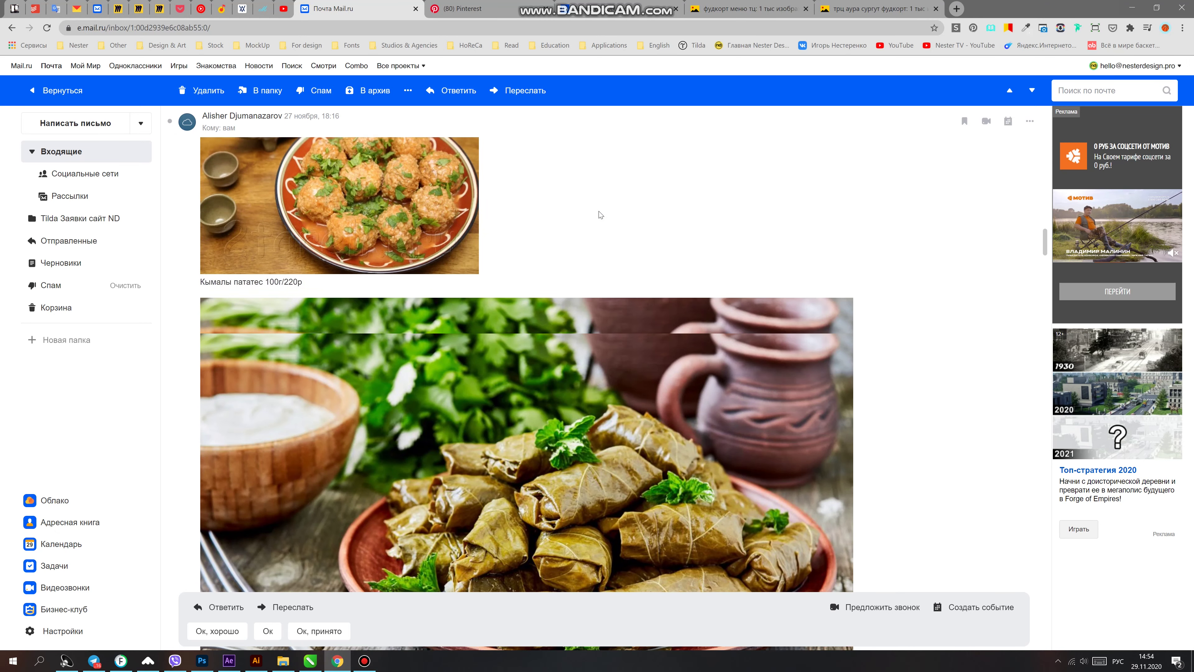
scroll(680, 302, "down", 15)
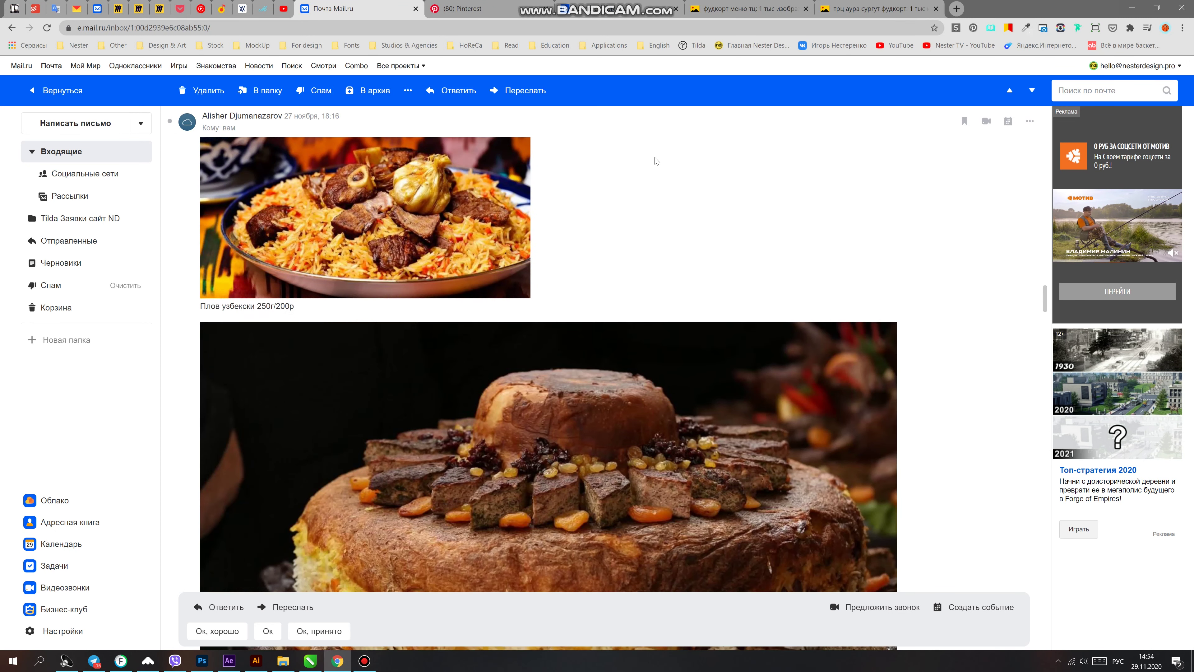
scroll(647, 226, "down", 7)
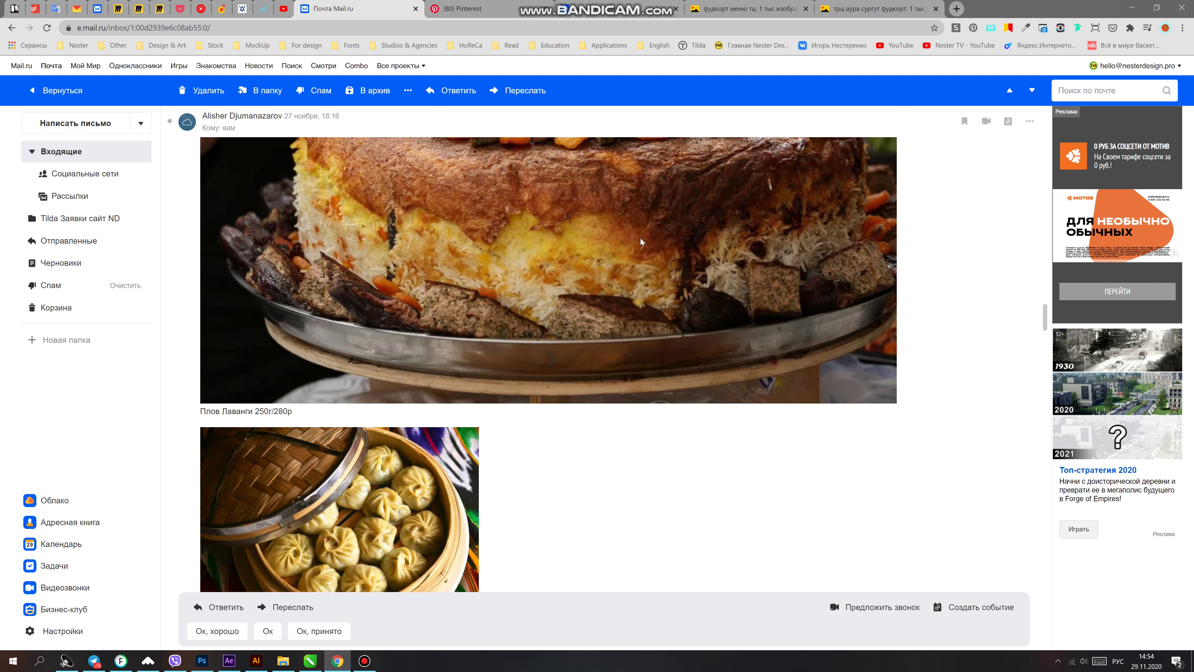
scroll(634, 235, "down", 7)
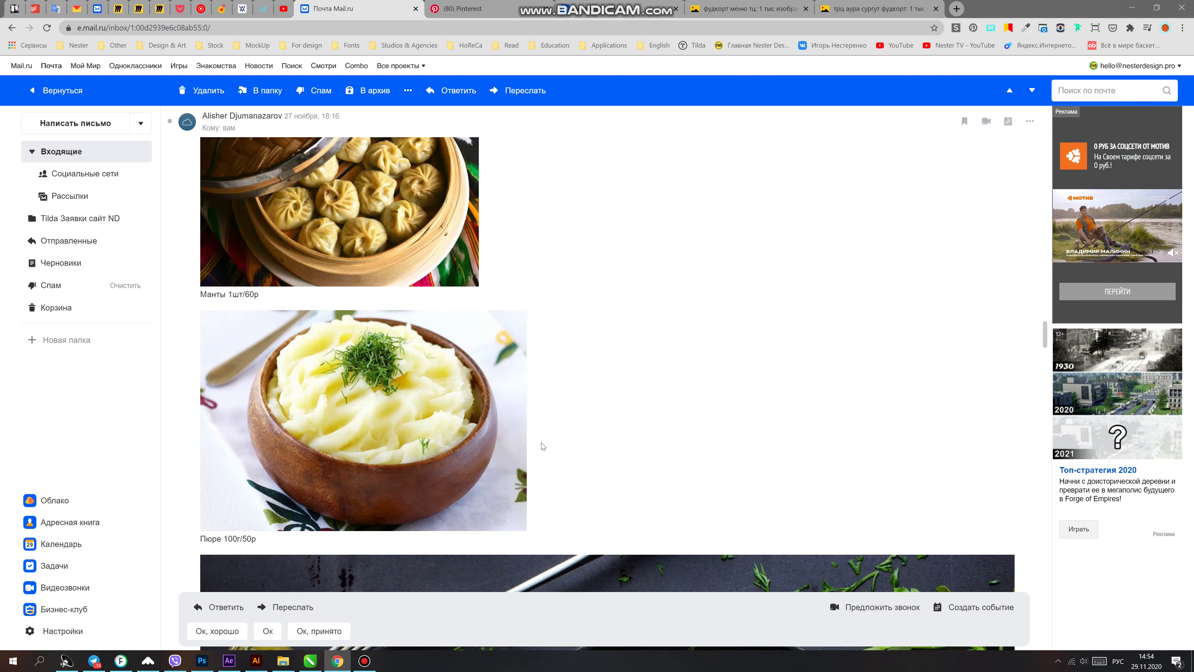
scroll(616, 292, "up", 4)
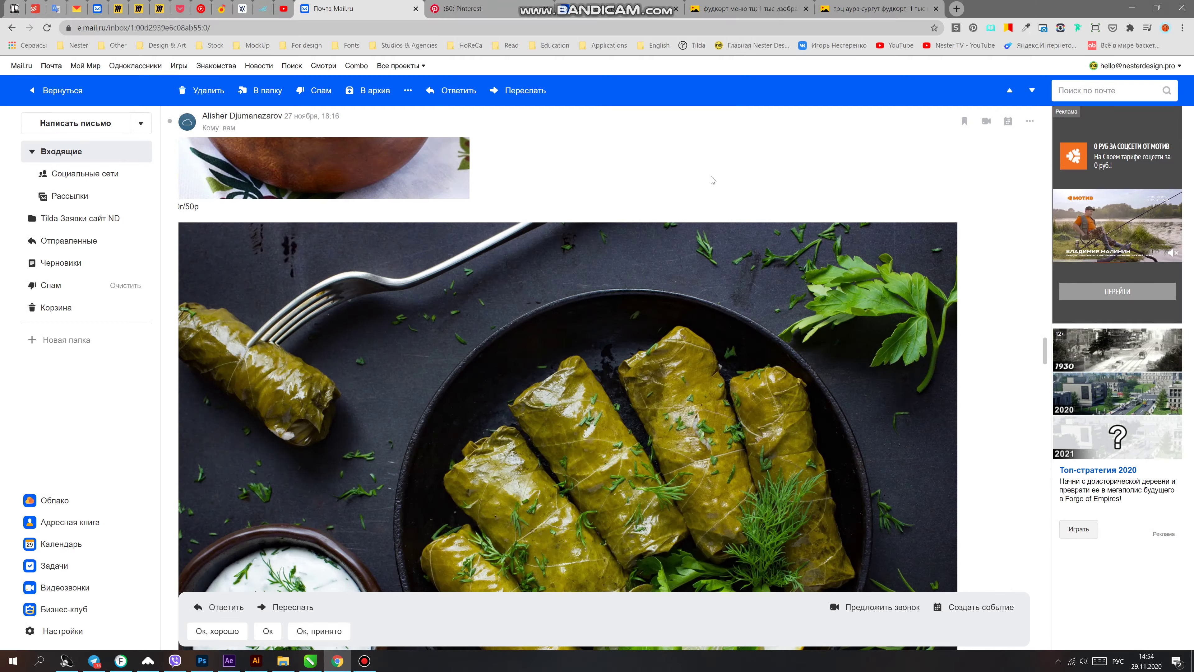
scroll(711, 181, "up", 2)
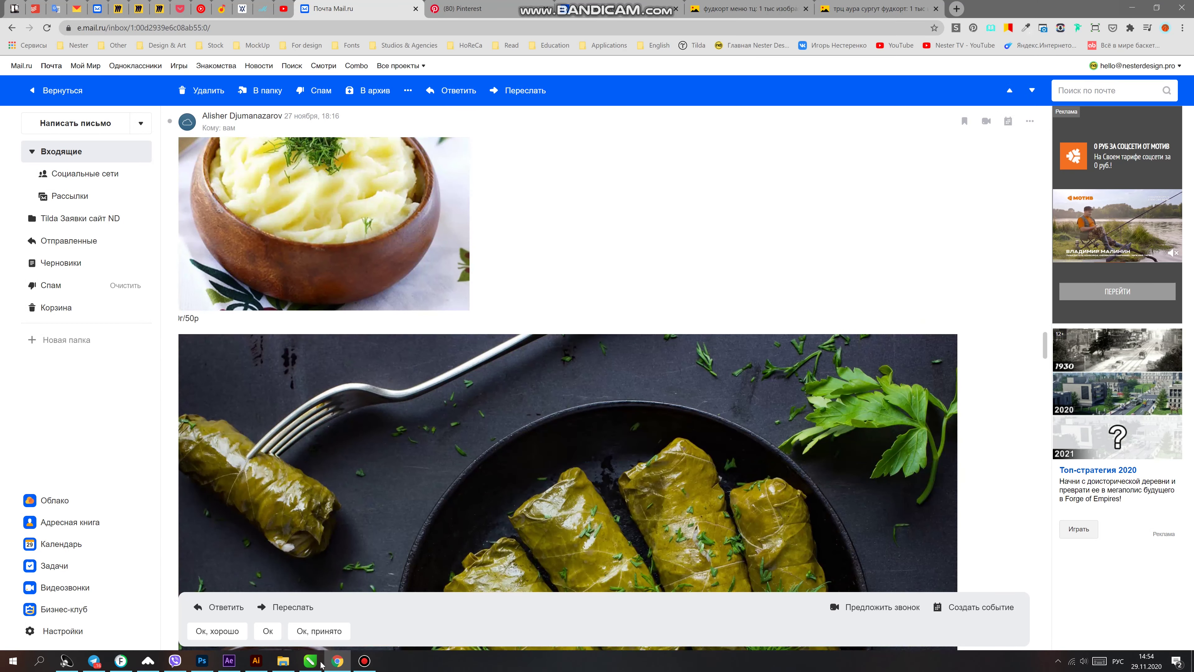
- Switch to CorelDRAW and examine the overall layout of the eight numbered Mega Doner menu screens
left_click(319, 662)
scroll(611, 179, "down", 5)
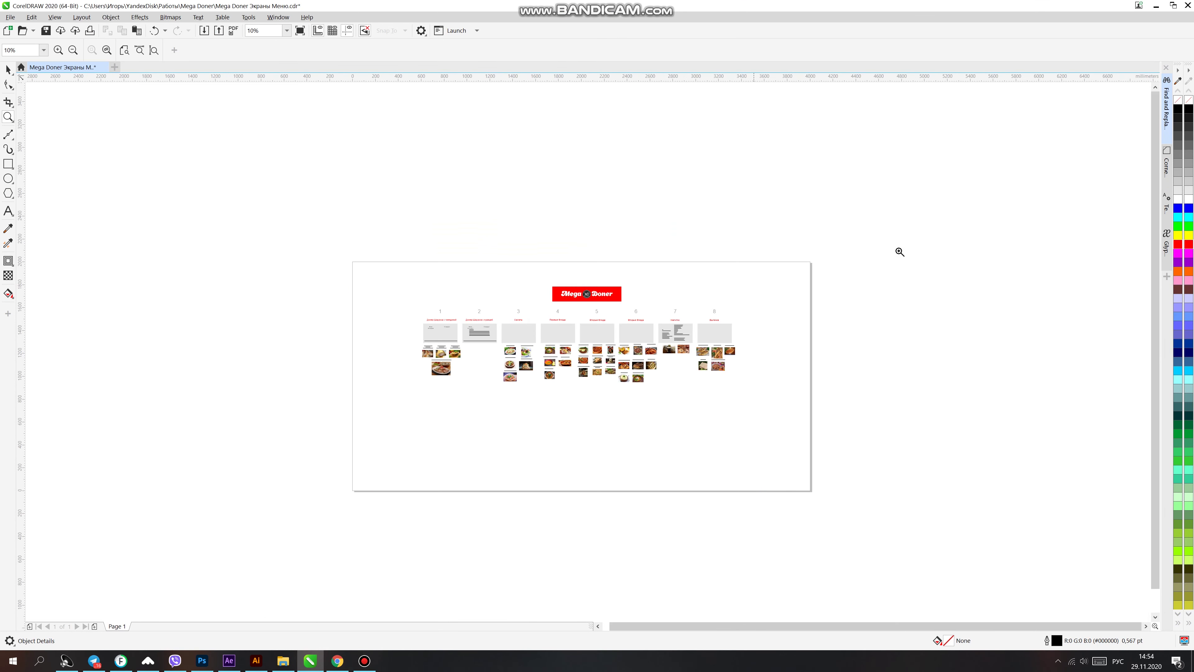
left_click_drag(888, 256, 310, 445)
left_click_drag(960, 189, 171, 504)
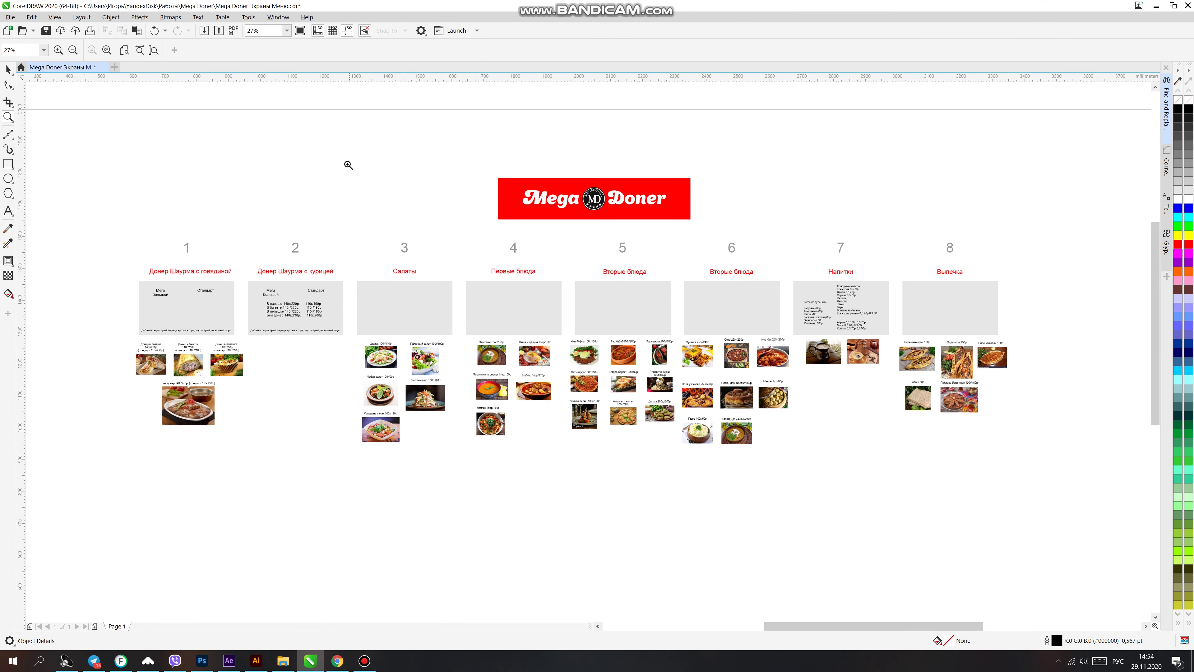
key("space")
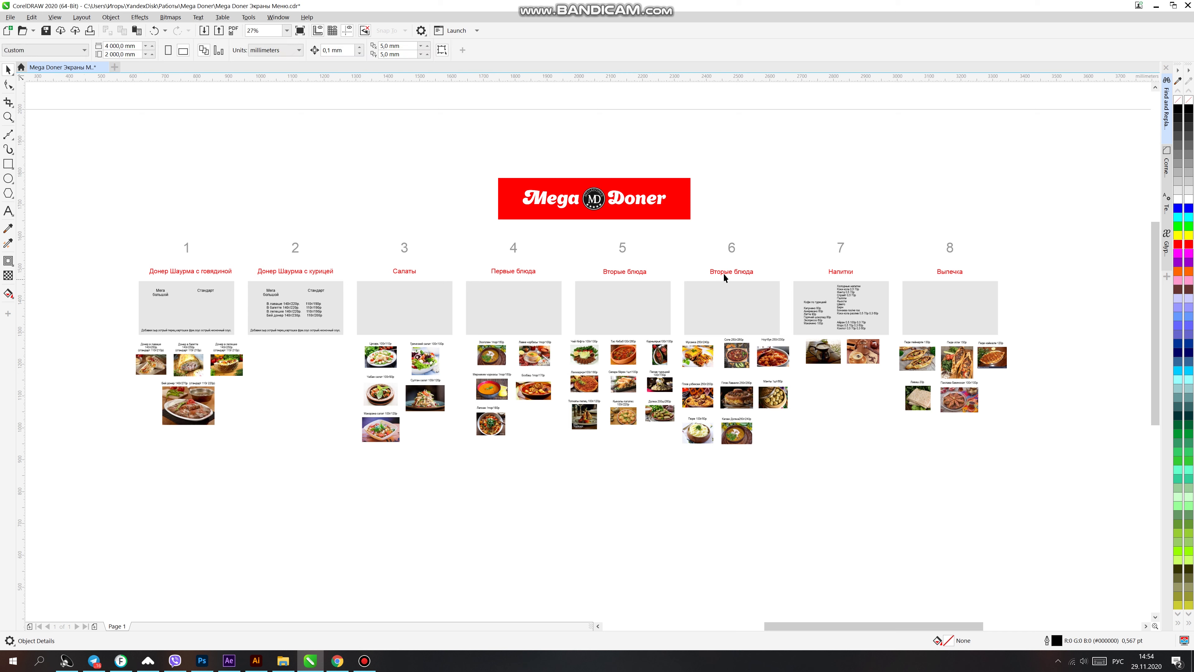
left_click(234, 297)
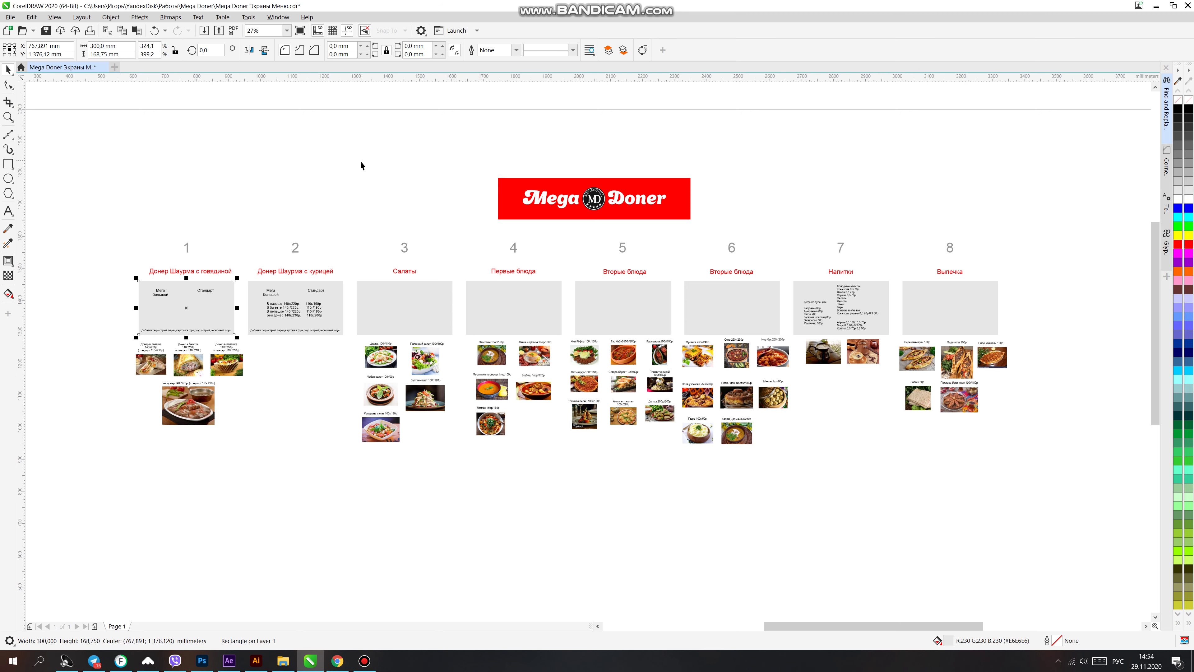
left_click(238, 266)
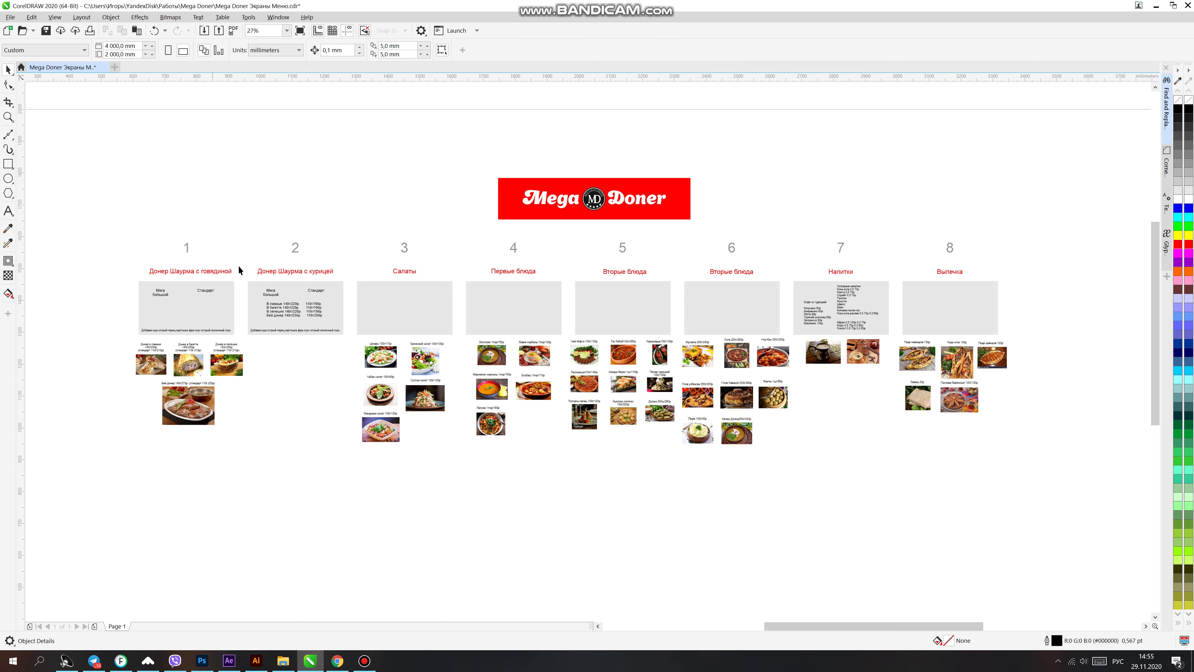
- Examine the beef and chicken doner content of screens 1 and 2, including the portion options, prices and dish photos
key("F2")
left_click_drag(365, 214, 93, 413)
left_click(465, 281)
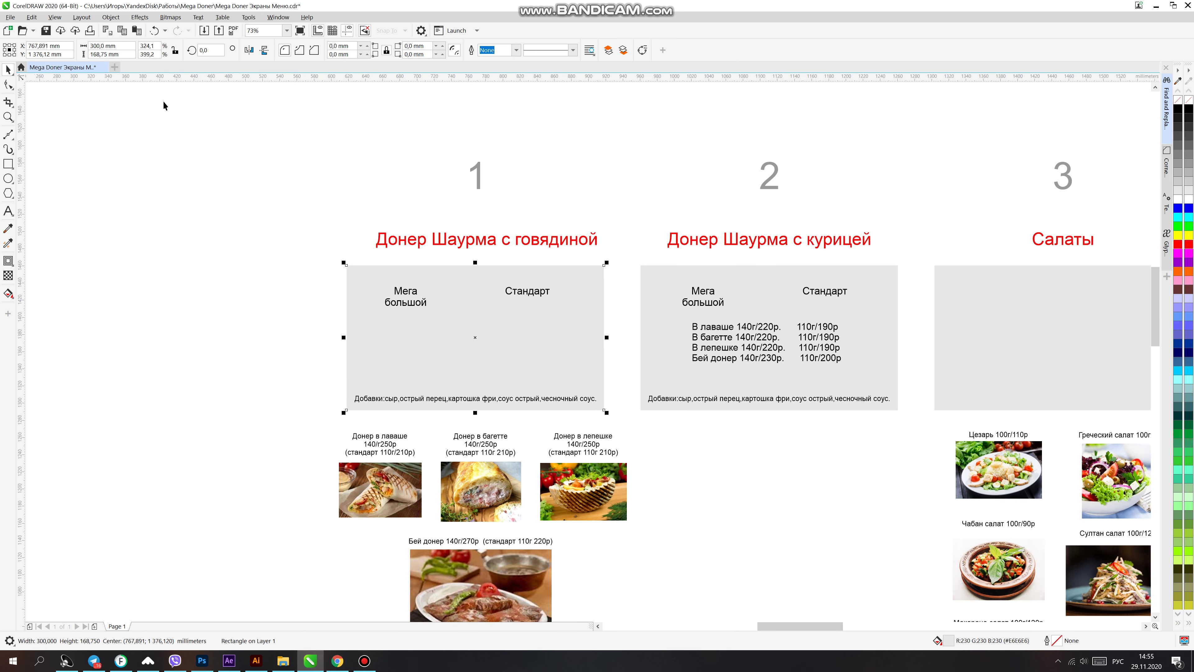
left_click(686, 157)
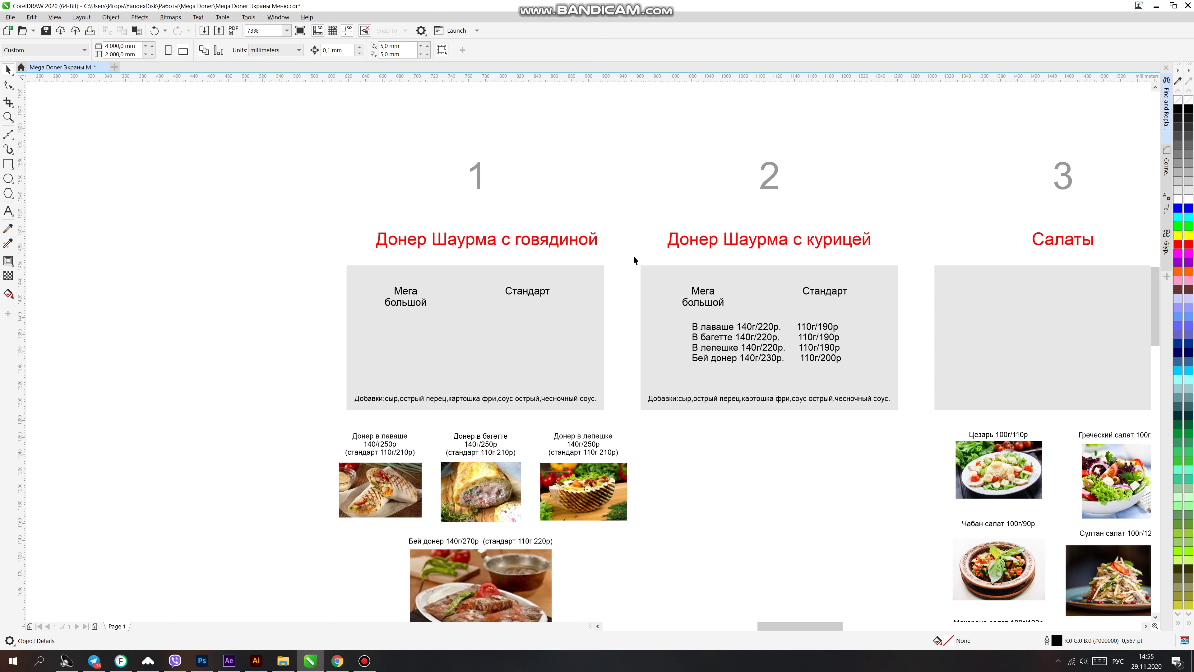
key("h")
left_click_drag(663, 173, 592, 115)
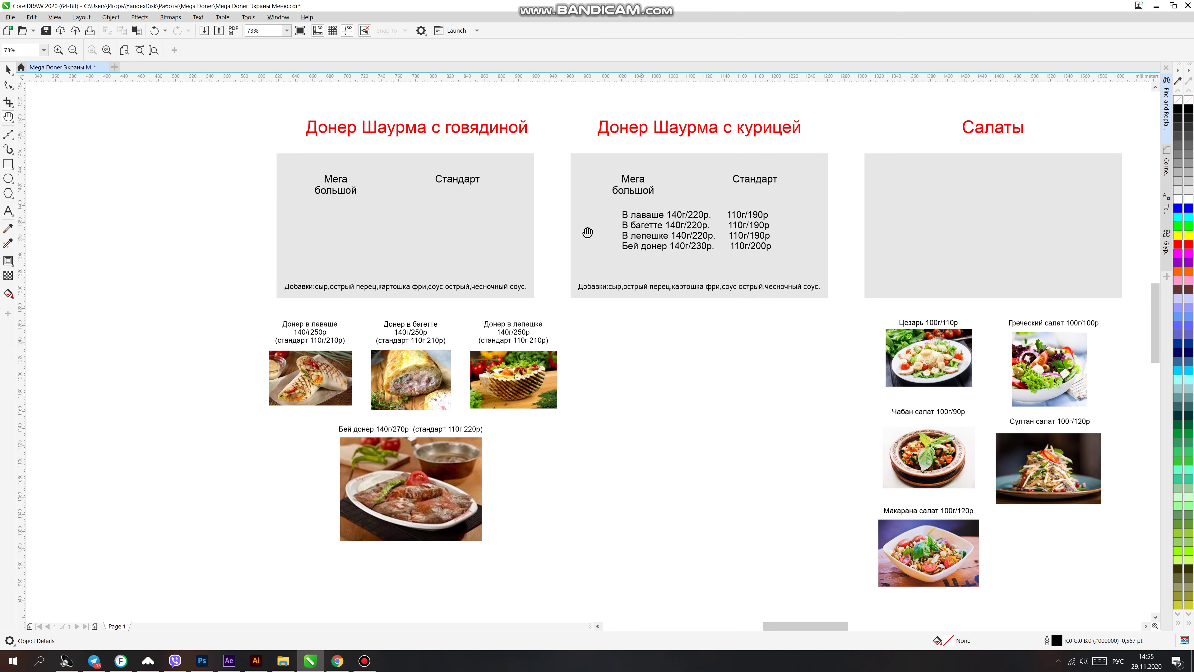
left_click_drag(730, 339, 530, 351)
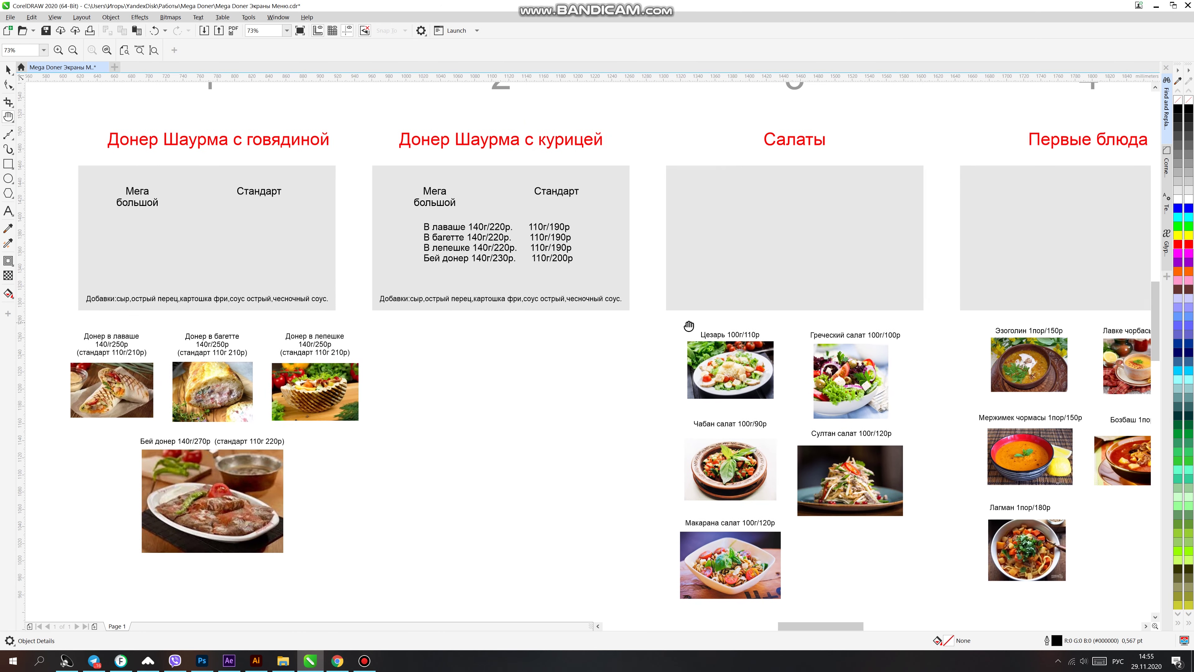
left_click_drag(688, 325, 658, 330)
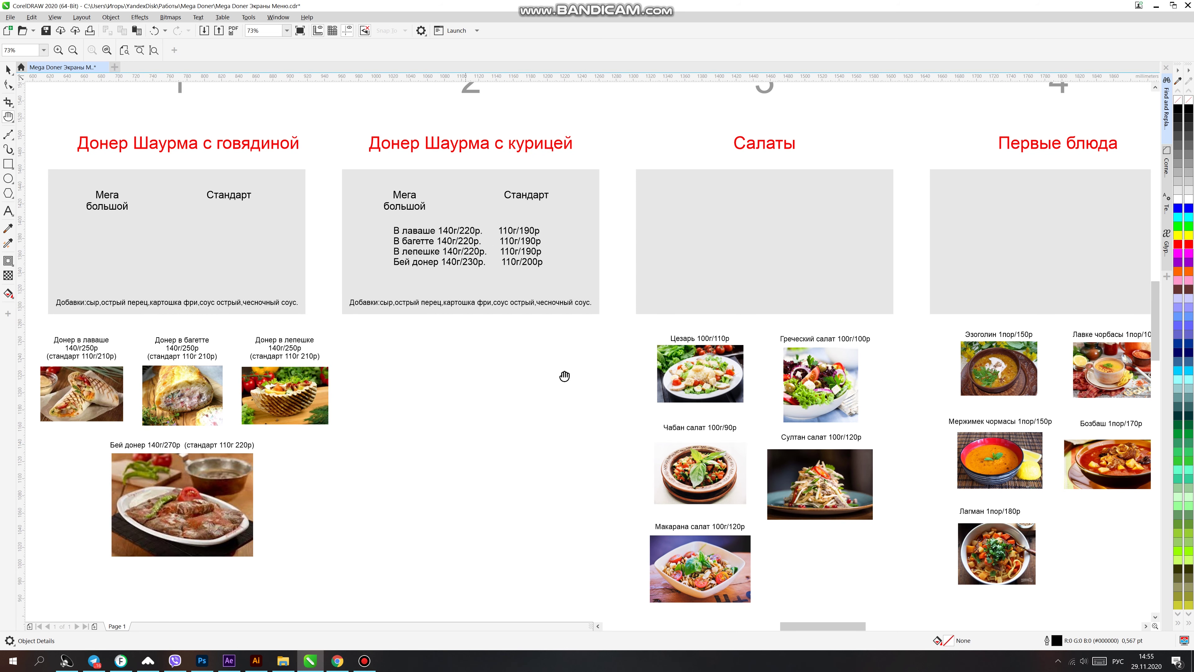
- Examine the dish photos and price captions under the salad, first-course and second-course screens
scroll(520, 342, "right", 5)
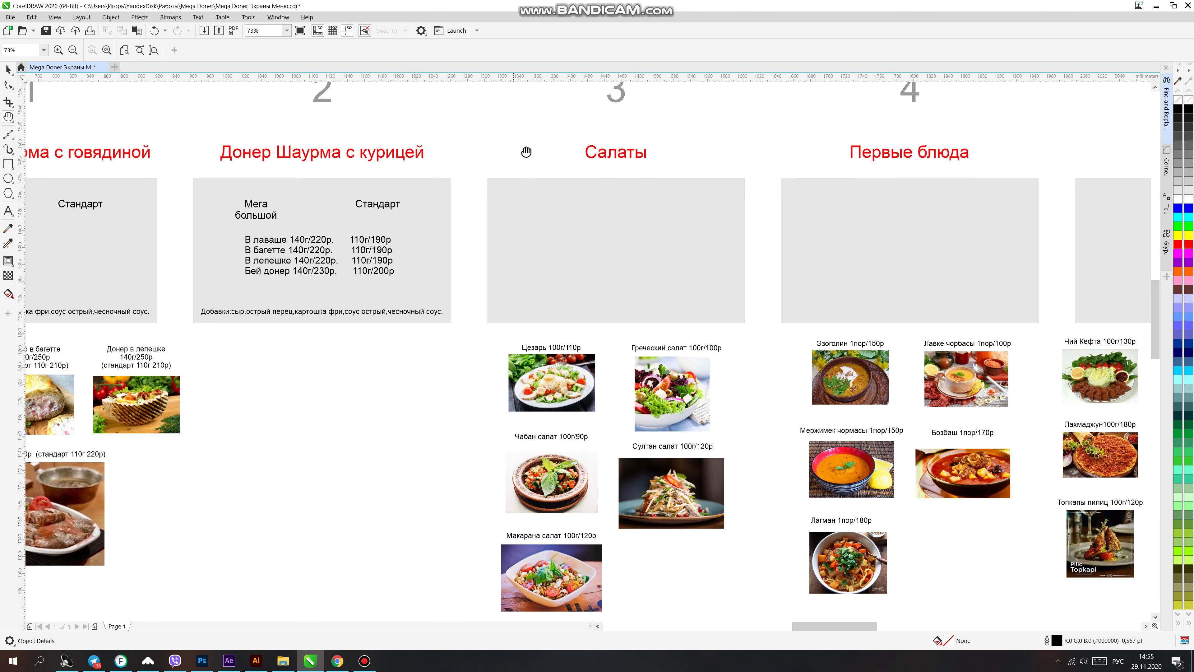
scroll(517, 141, "right", 6)
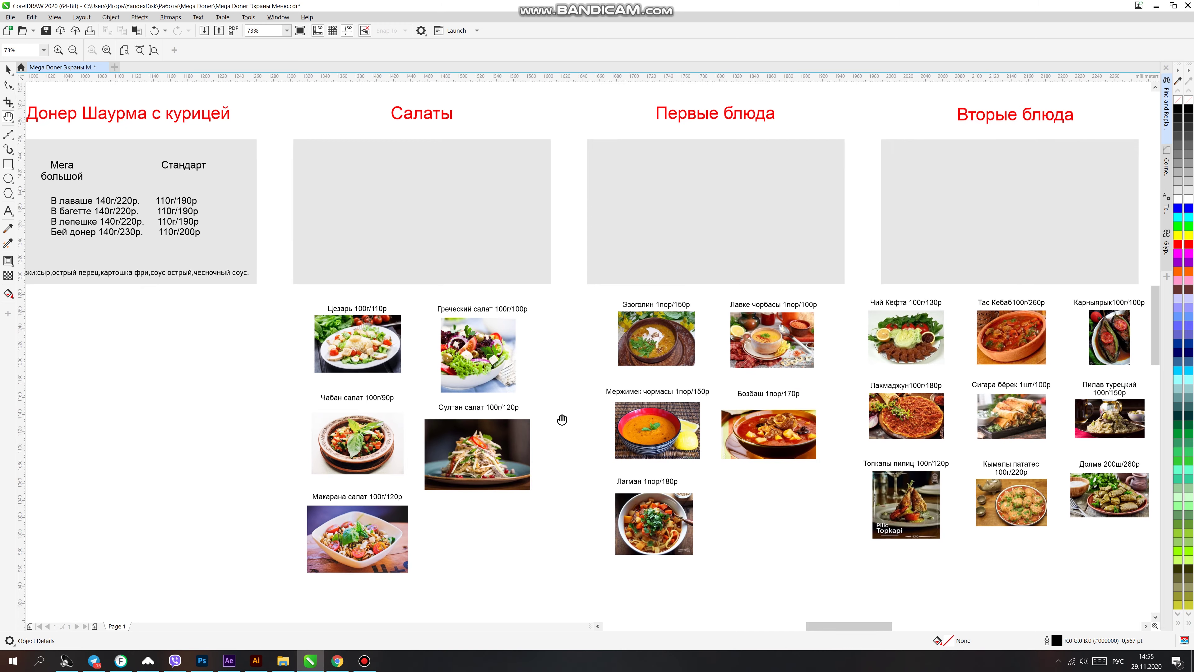
left_click_drag(446, 289, 386, 195)
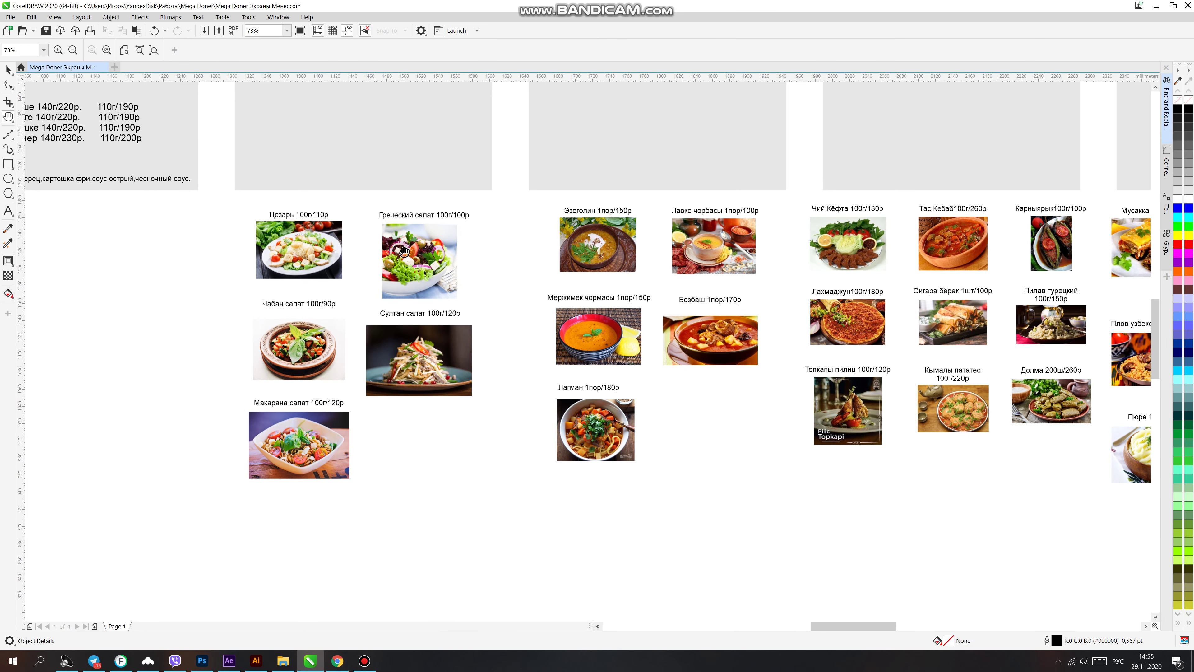
scroll(764, 214, "right", 7)
left_click_drag(715, 227, 655, 220)
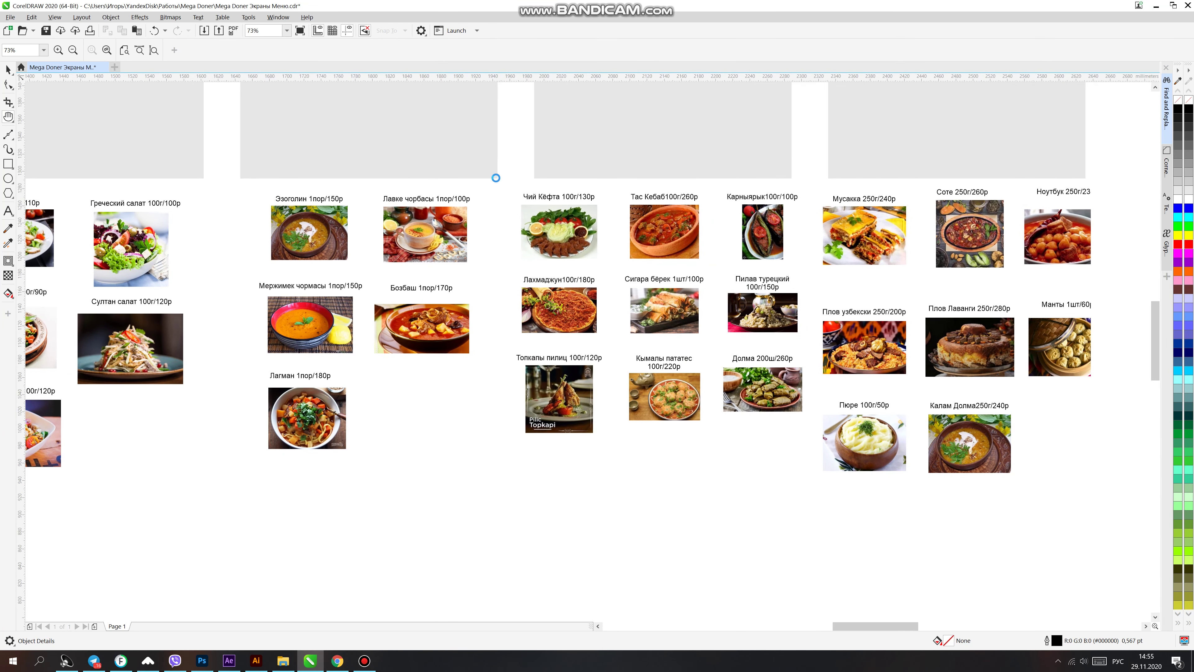
key("z")
left_click_drag(628, 145, 200, 438)
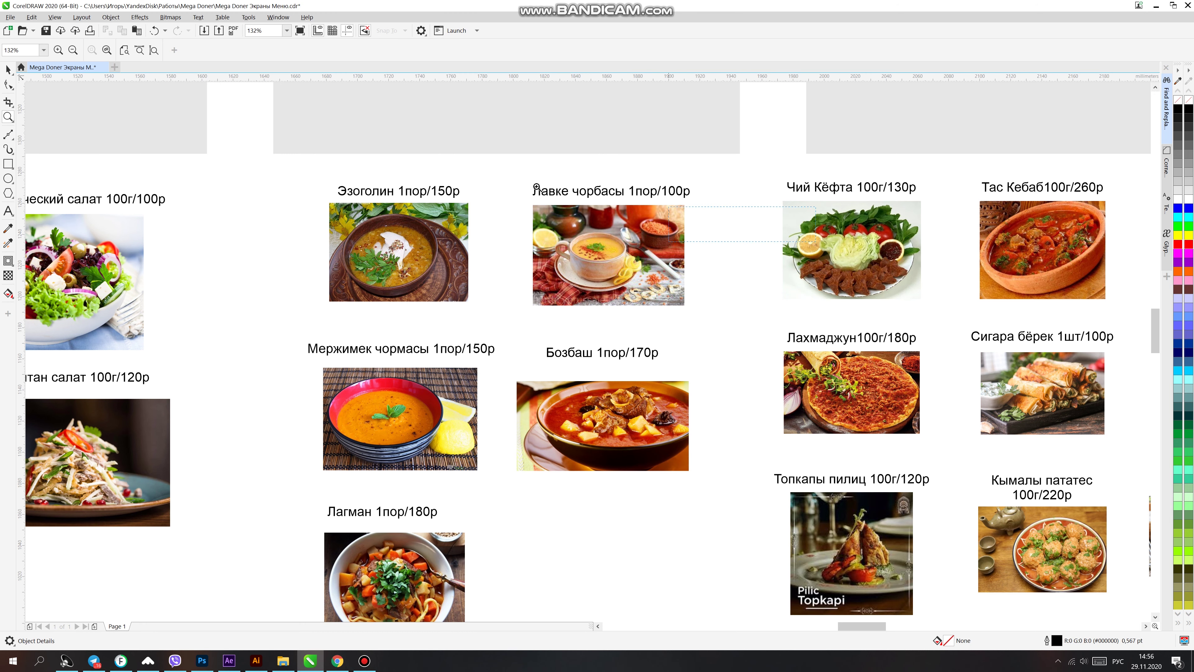
left_click_drag(596, 193, 499, 180)
right_click(520, 261)
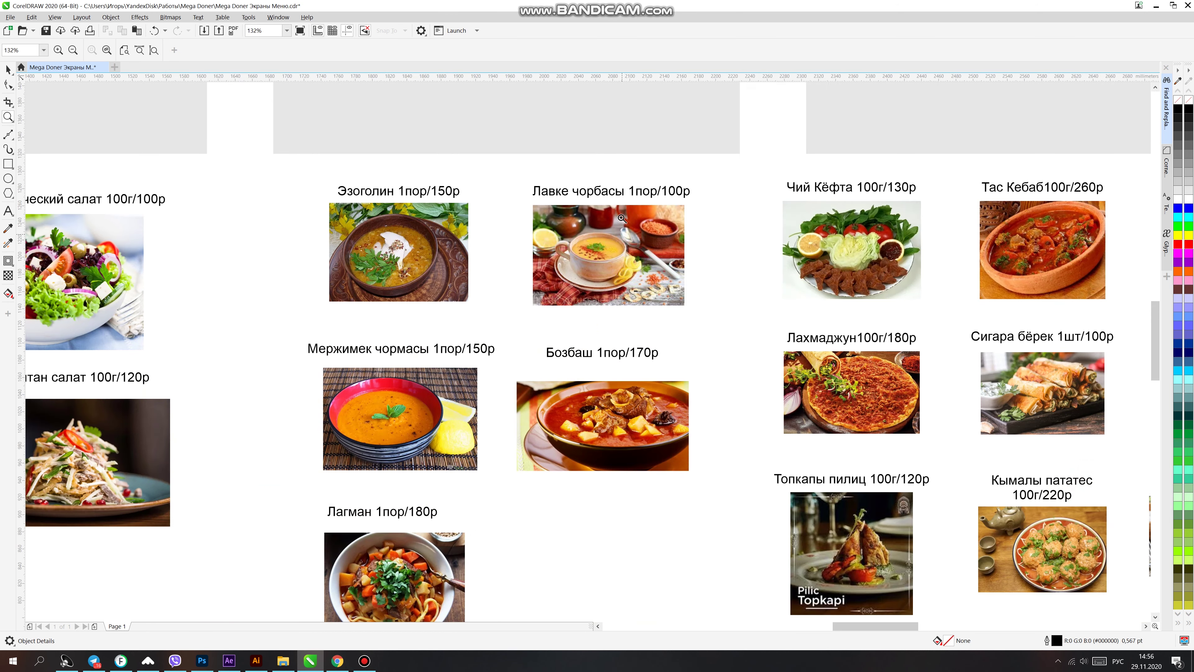
right_click(616, 213)
right_click(738, 172)
- Review the drinks and pastry screens and the remaining menu layout, and inspect the Mega Doner logo banner up close
left_click_drag(1101, 208, 444, 502)
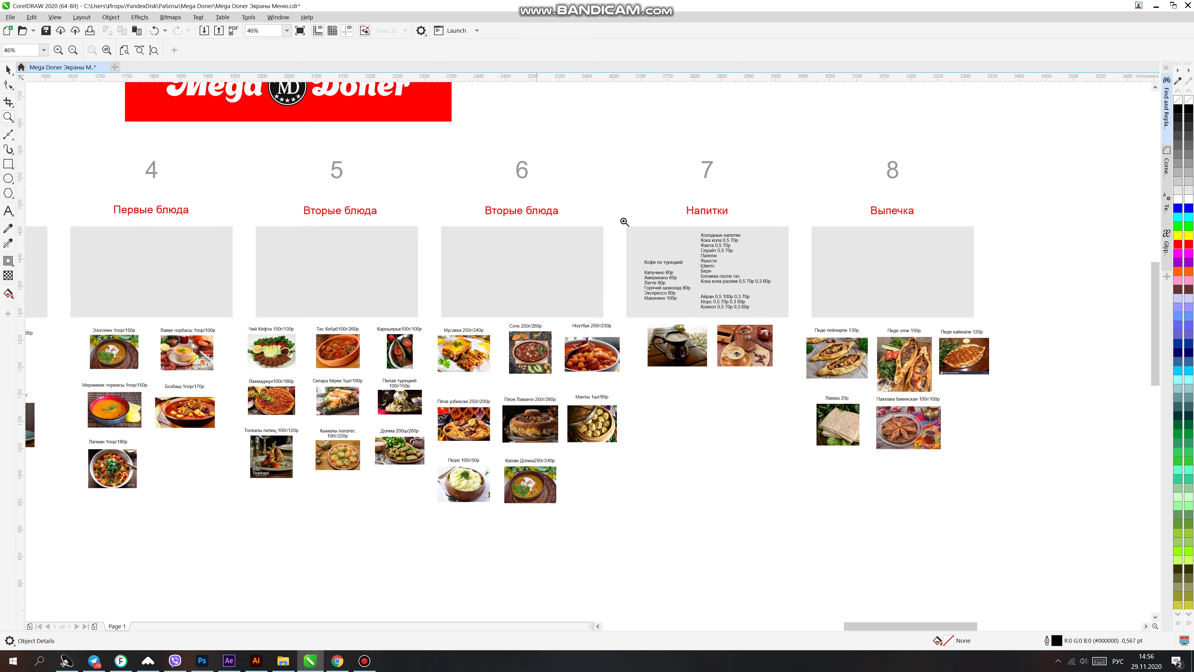
right_click(305, 211)
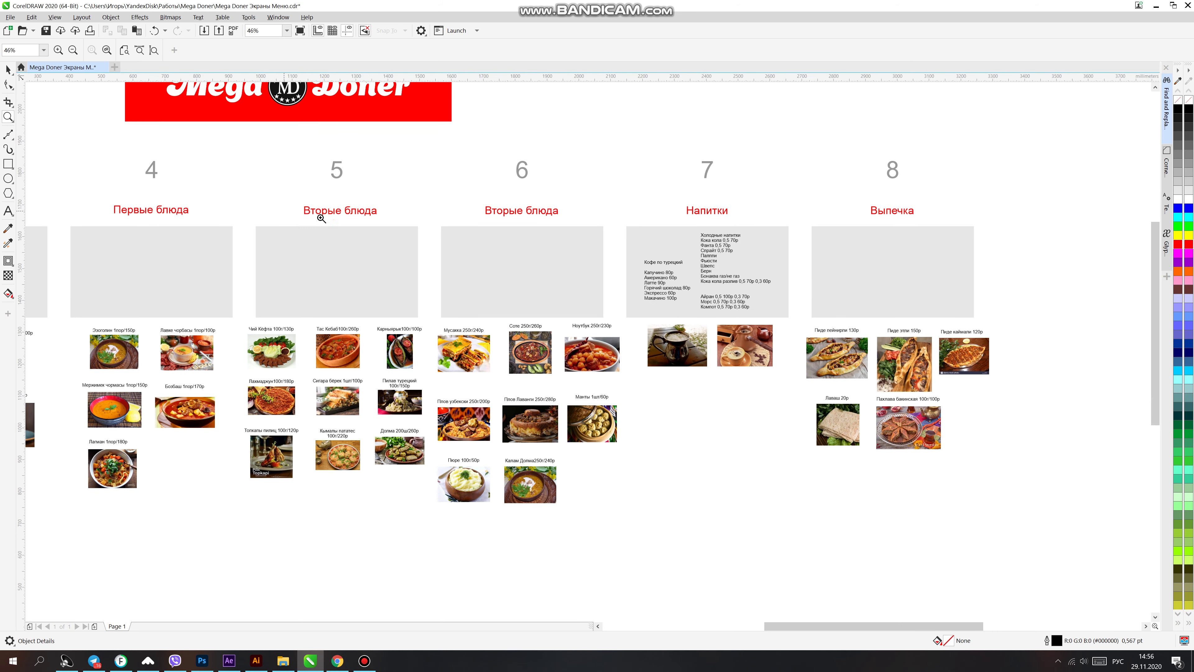
left_click_drag(629, 164, 92, 512)
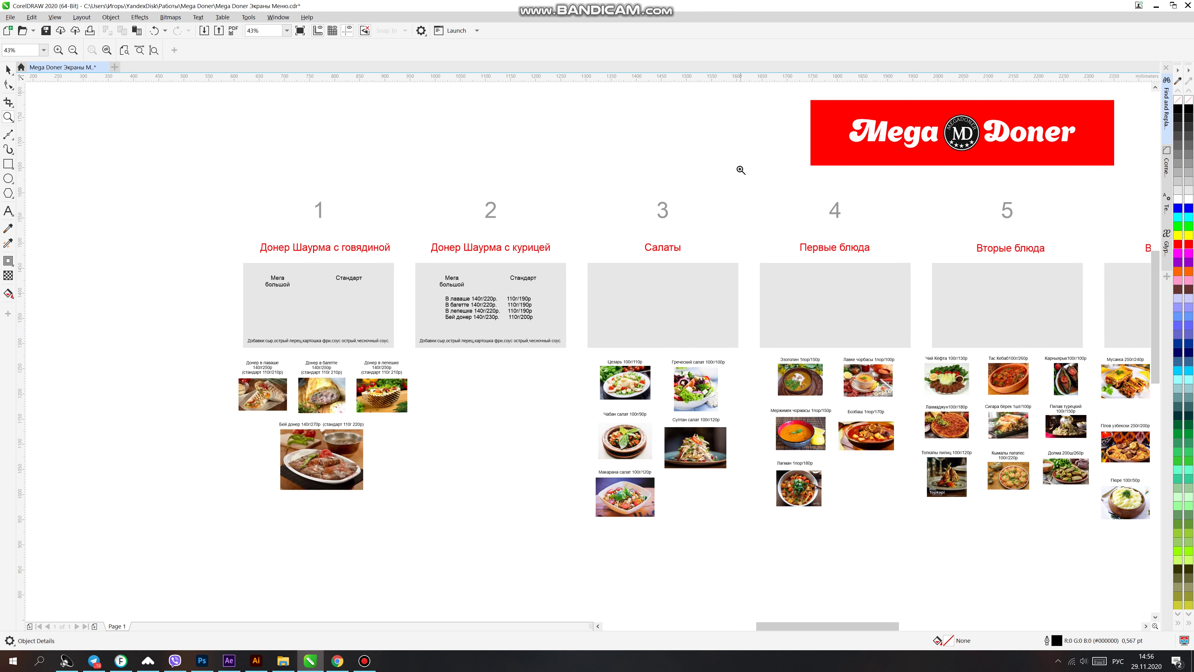
left_click_drag(760, 219, 1077, 109)
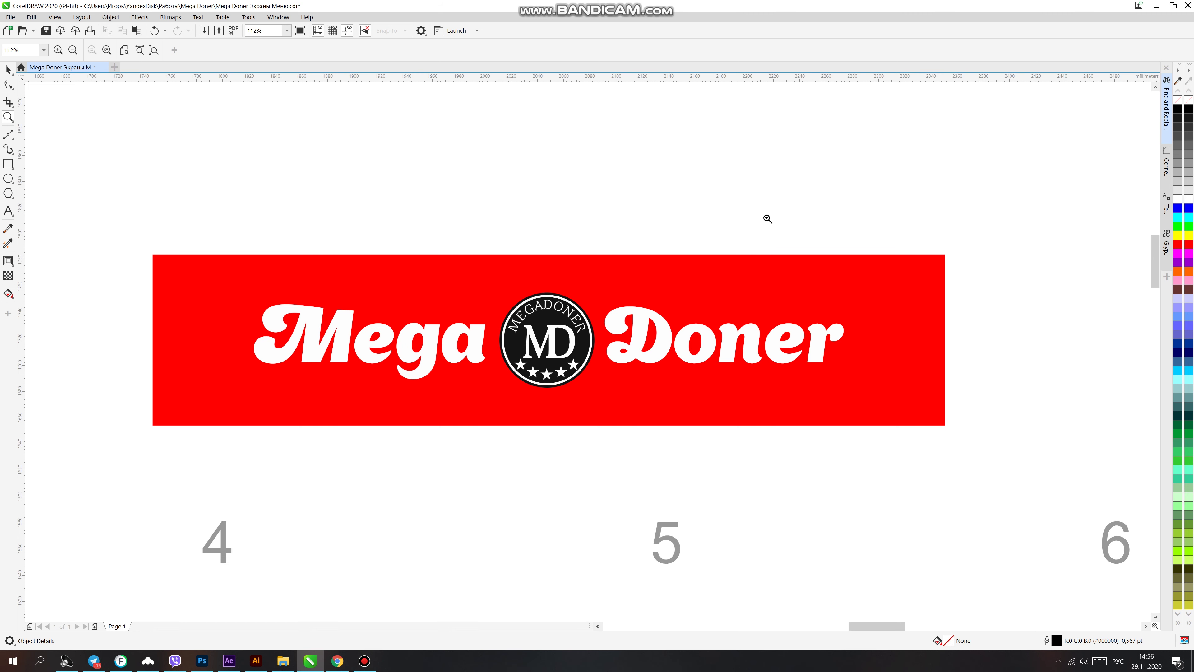
right_click(759, 212)
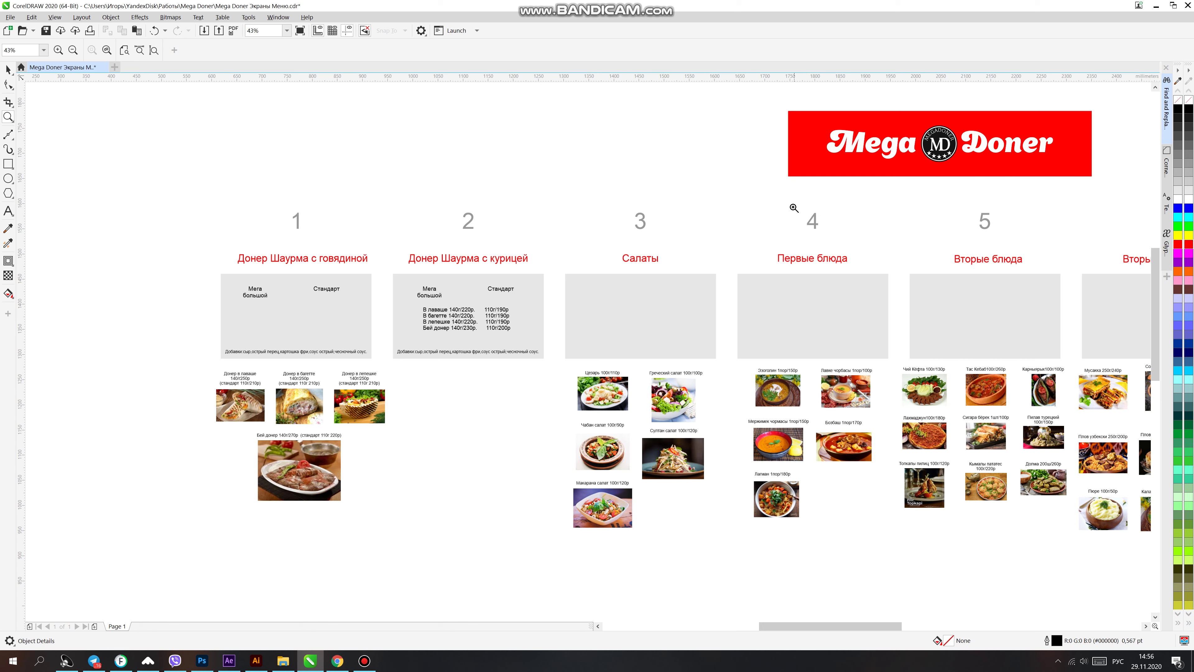
- Check the mashed potato photo and its price in the client's e-mail, and return to the CorelDRAW menu layout
left_click(337, 661)
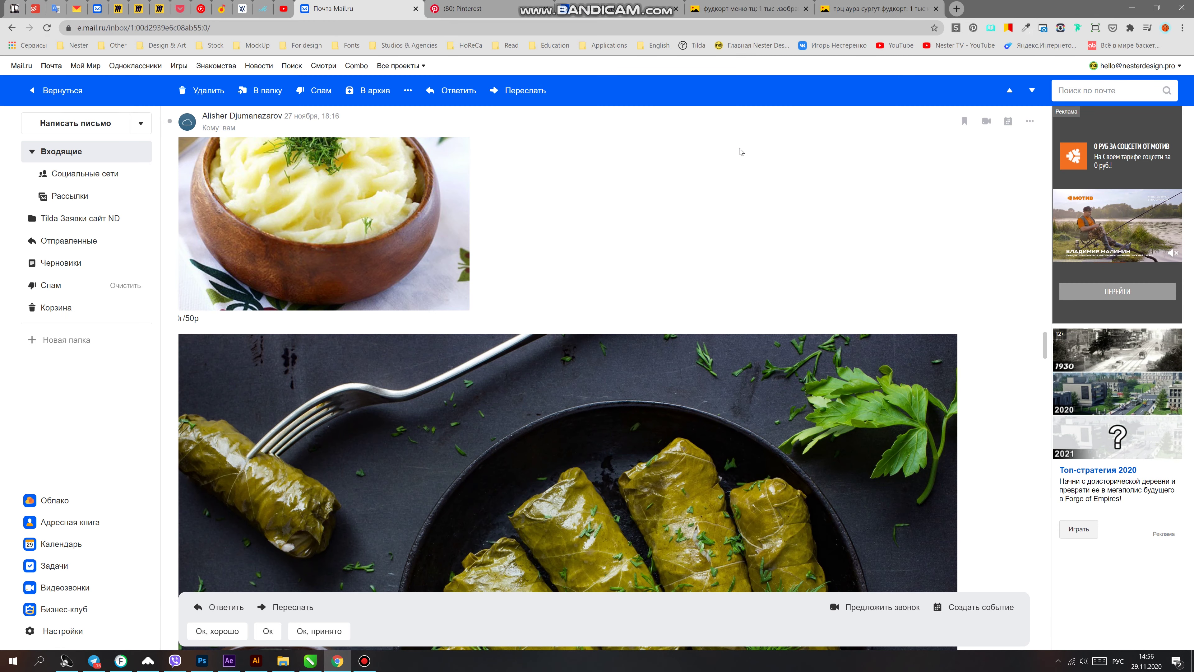
scroll(978, 285, "up", 3)
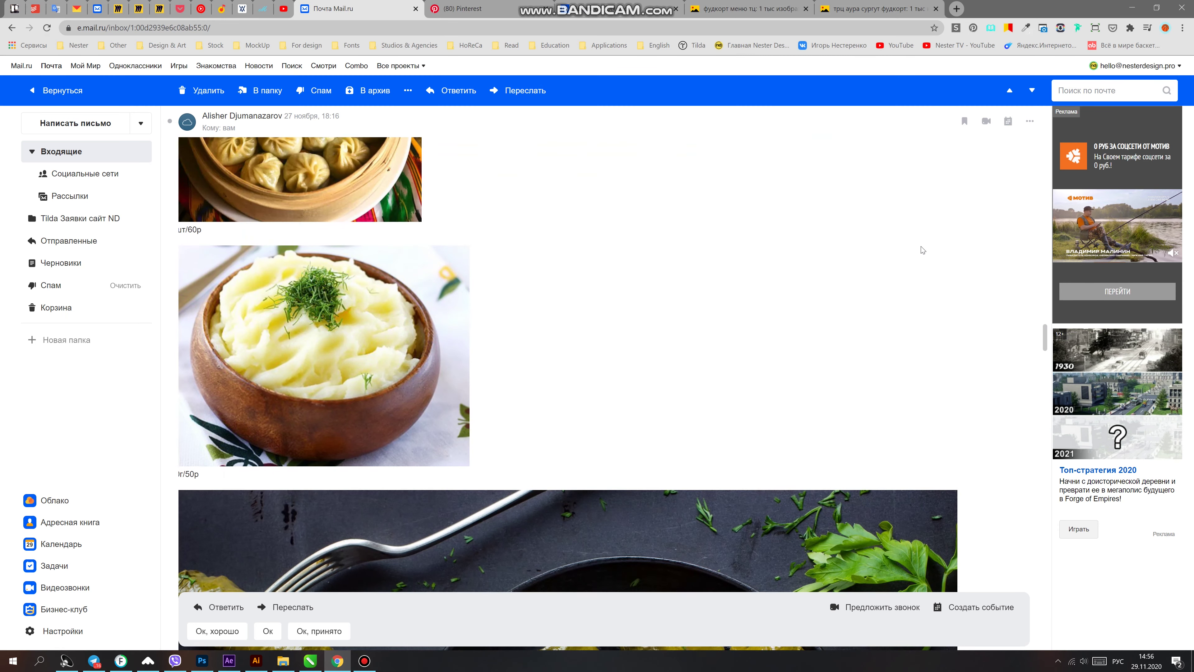
left_click(311, 661)
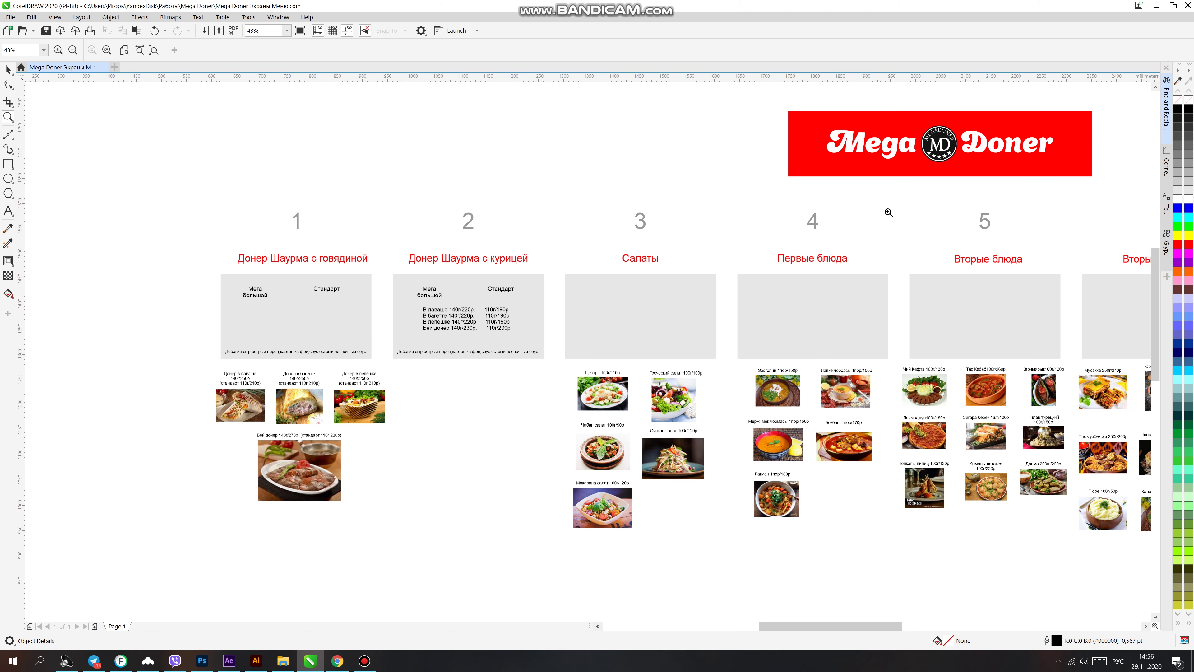
- Switch to Chrome and browse the Behance feed for design references
left_click(338, 661)
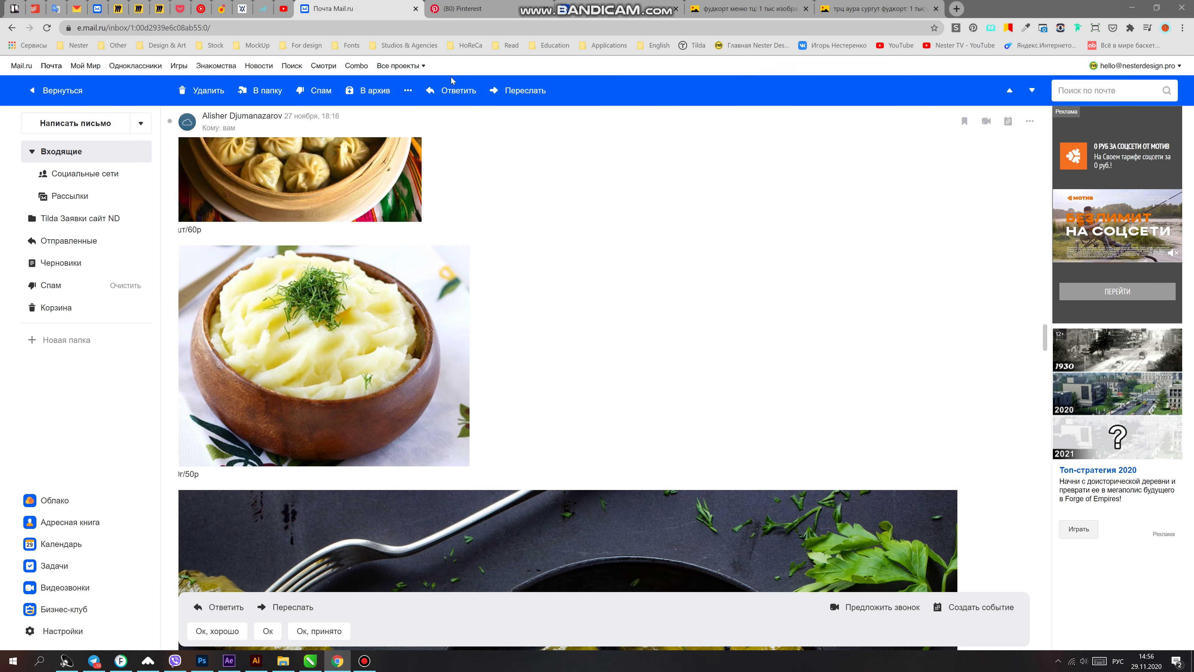
left_click(611, 9)
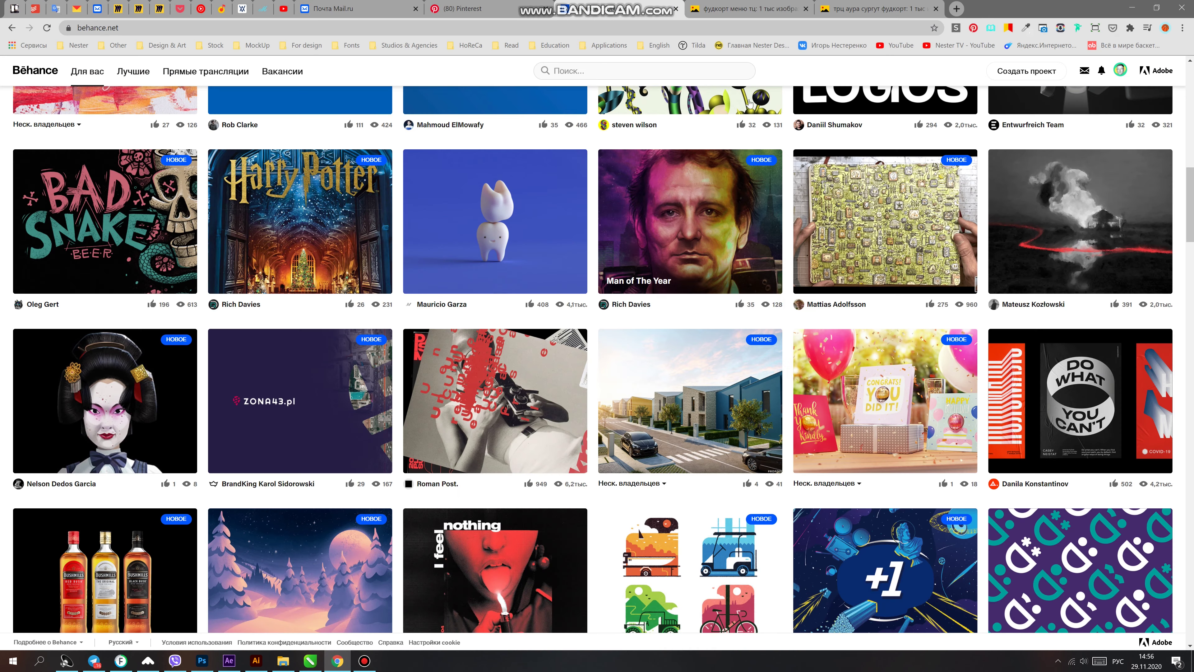
scroll(742, 245, "up", 1)
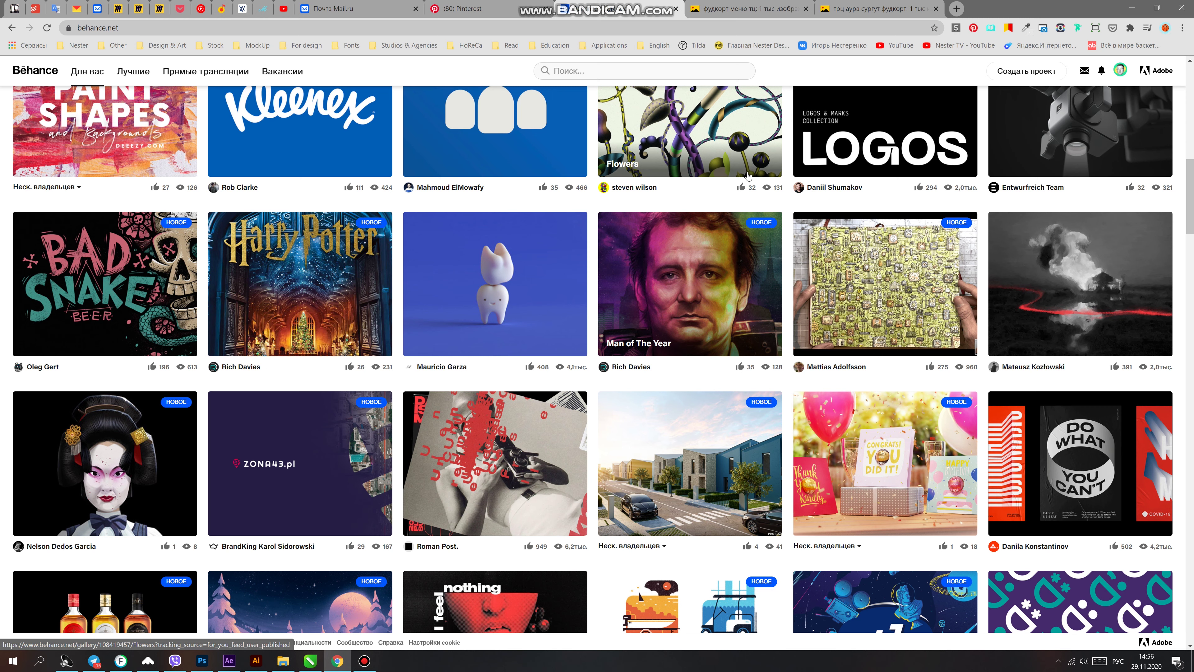
scroll(557, 226, "up", 3)
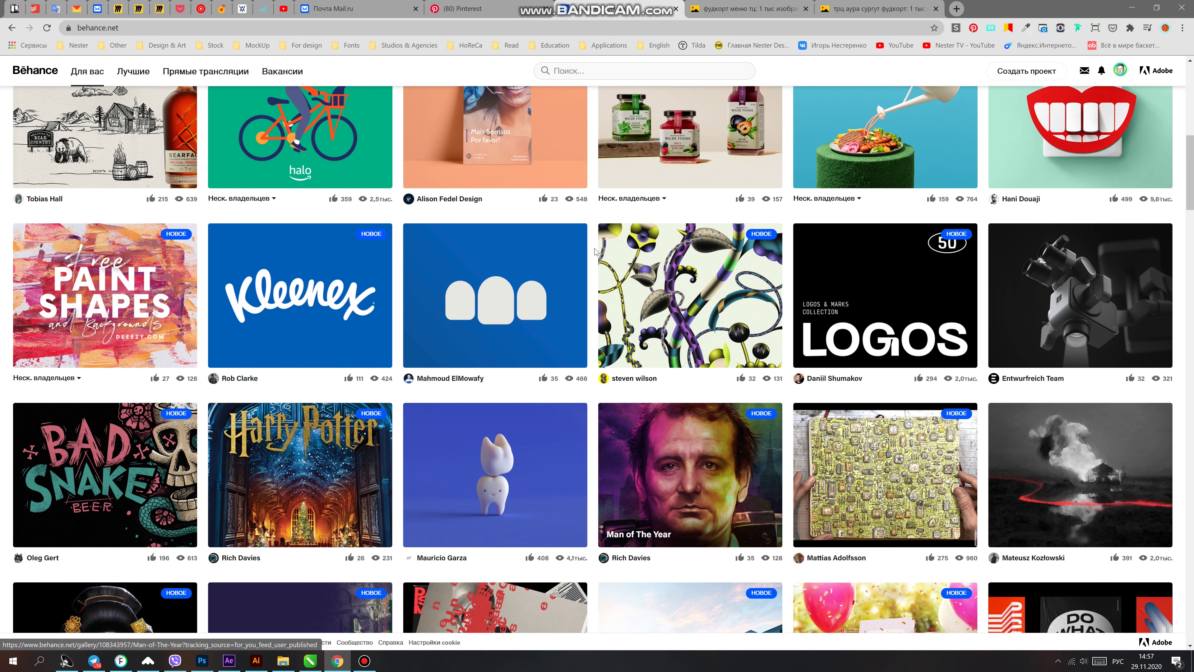
scroll(594, 226, "down", 2)
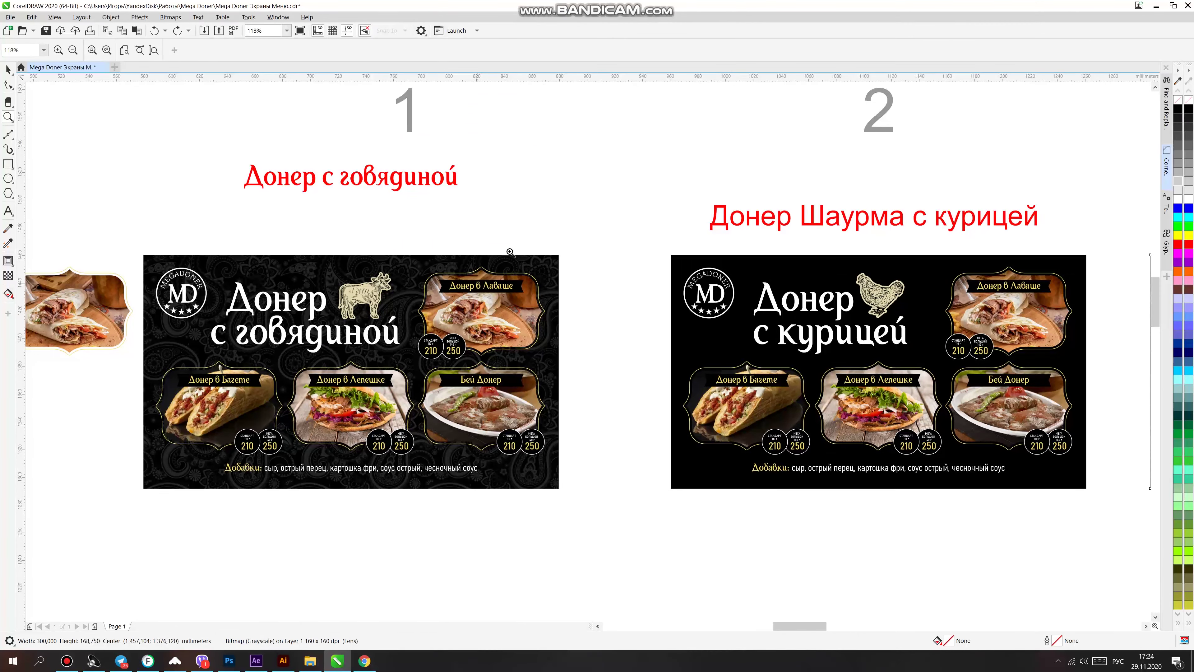
- Switch to CorelDRAW and inspect the beef doner screen up close, including the framed baguette photo, price circles and paisley background
key("h")
left_click_drag(642, 224, 658, 176)
key("z")
key("shift+F2")
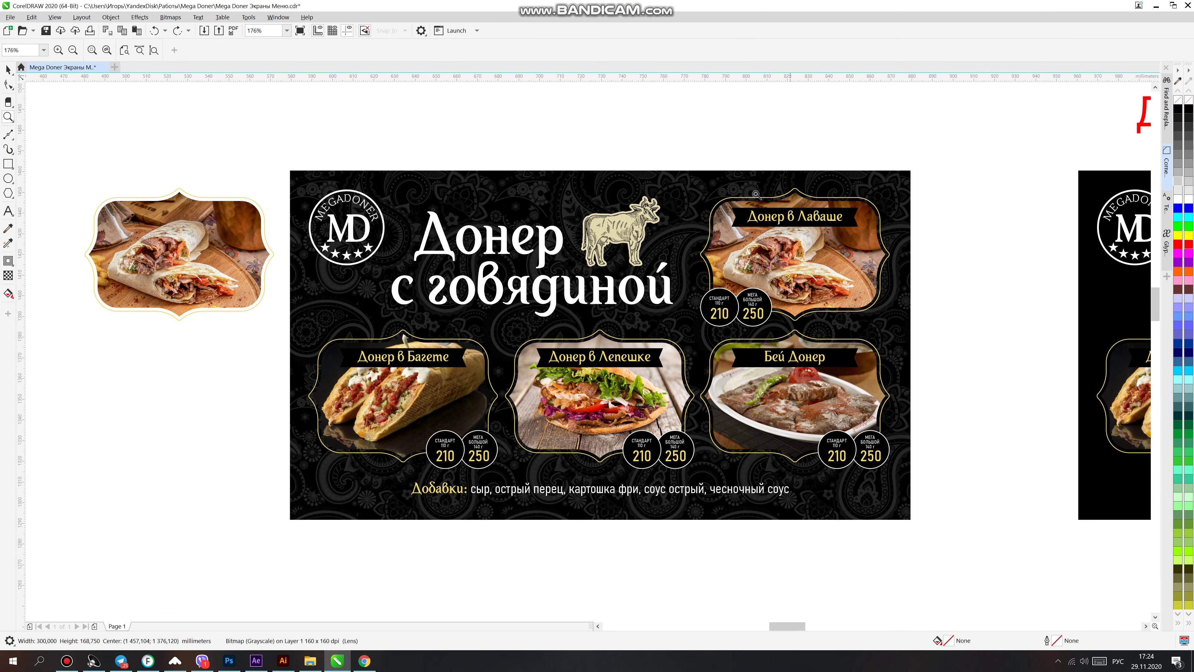
left_click_drag(538, 285, 235, 533)
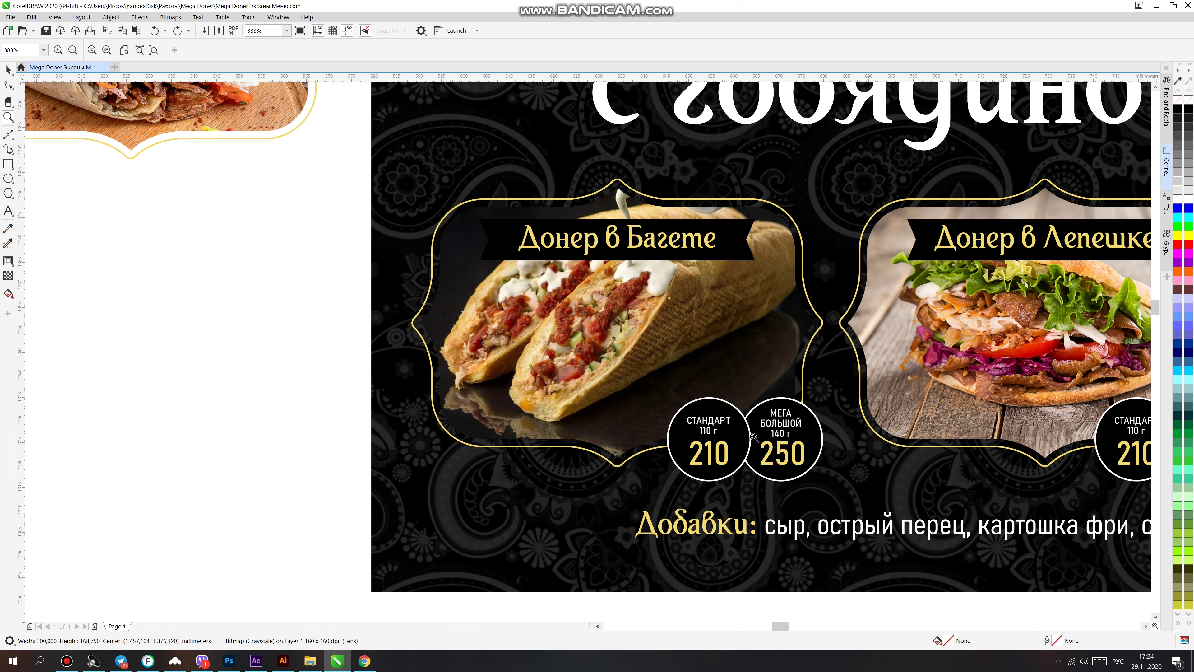
- Try shifting the paisley pattern overlay off the beef doner screen, and undo the moves
right_click(792, 308)
key("space")
left_click(724, 144)
left_click_drag(493, 184, 539, 134)
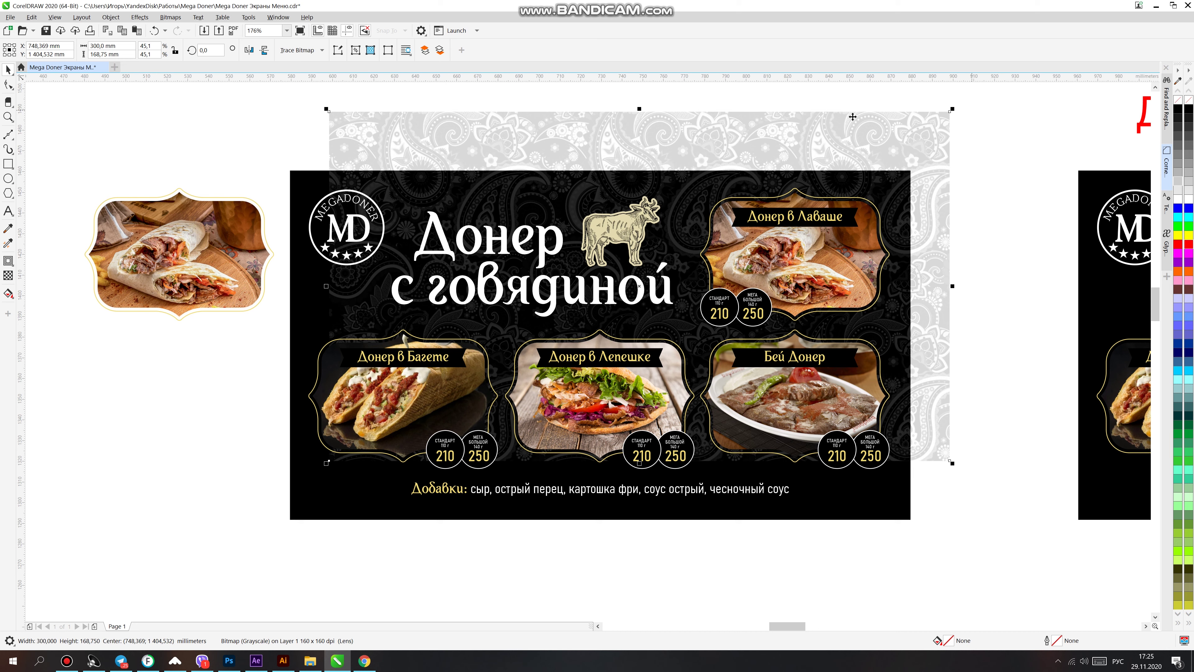
left_click(168, 190)
left_click_drag(716, 128, 708, 129)
key("ctrl+z")
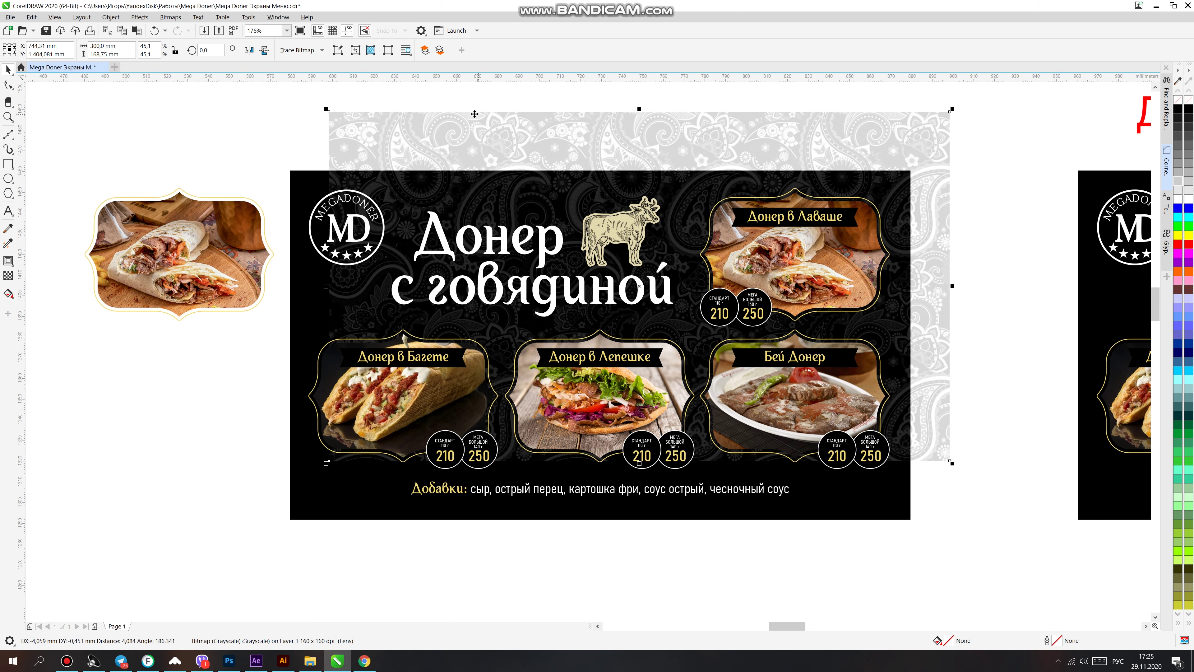
key("ctrl+z")
left_click_drag(424, 192, 1064, 213)
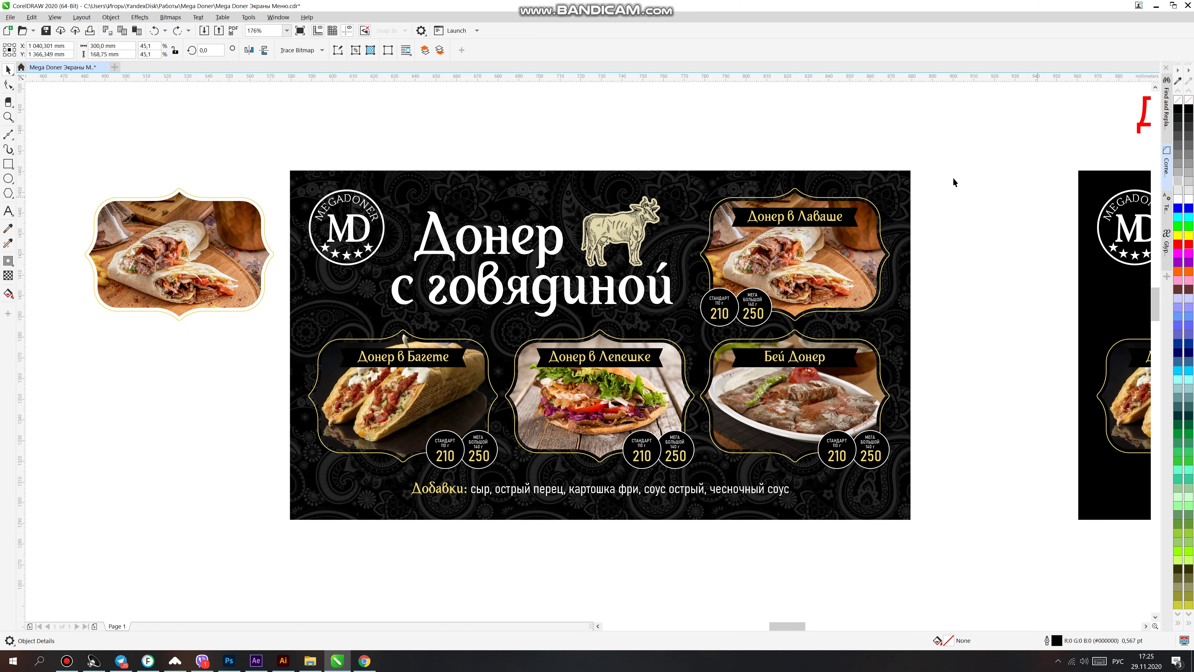
key("ctrl+z")
key("ctrl+z")
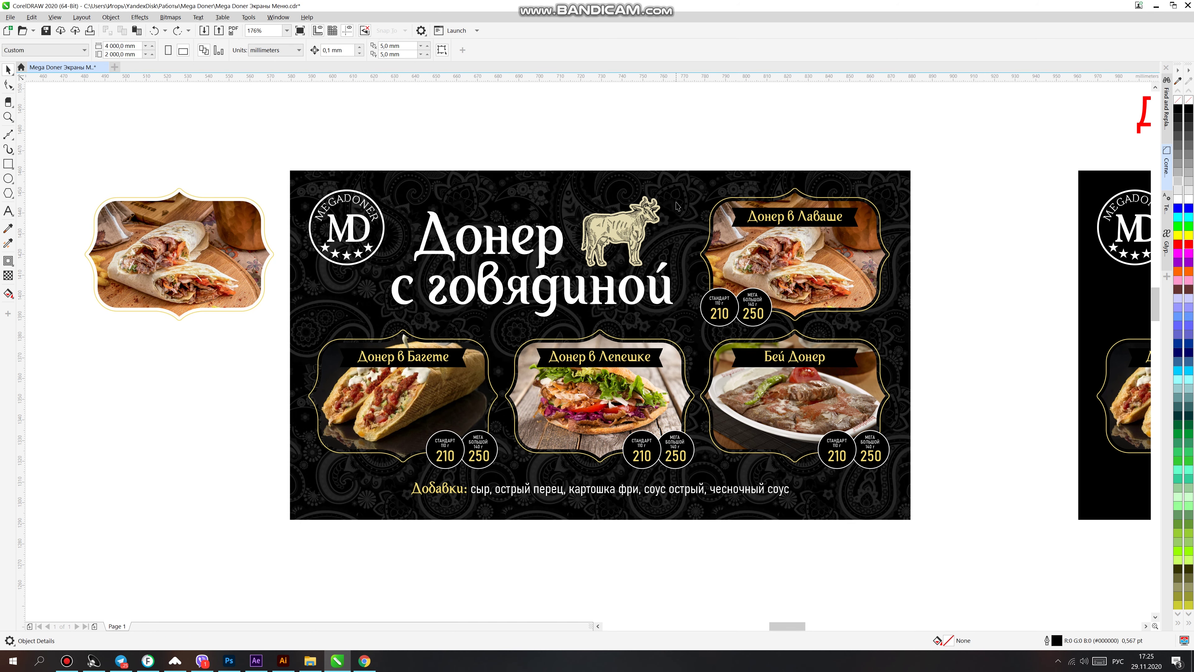
- Examine the chicken doner screen without a pattern and the patterned salad screen with its five framed dishes
left_click_drag(959, 158, 350, 120)
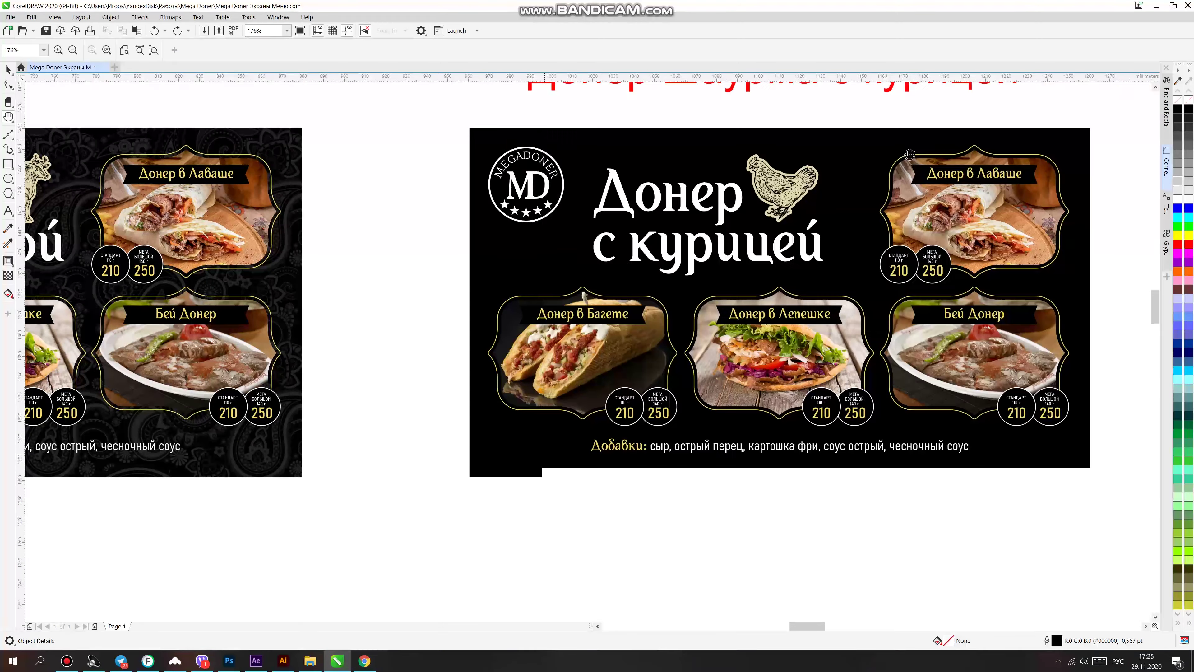
left_click_drag(866, 139, 741, 142)
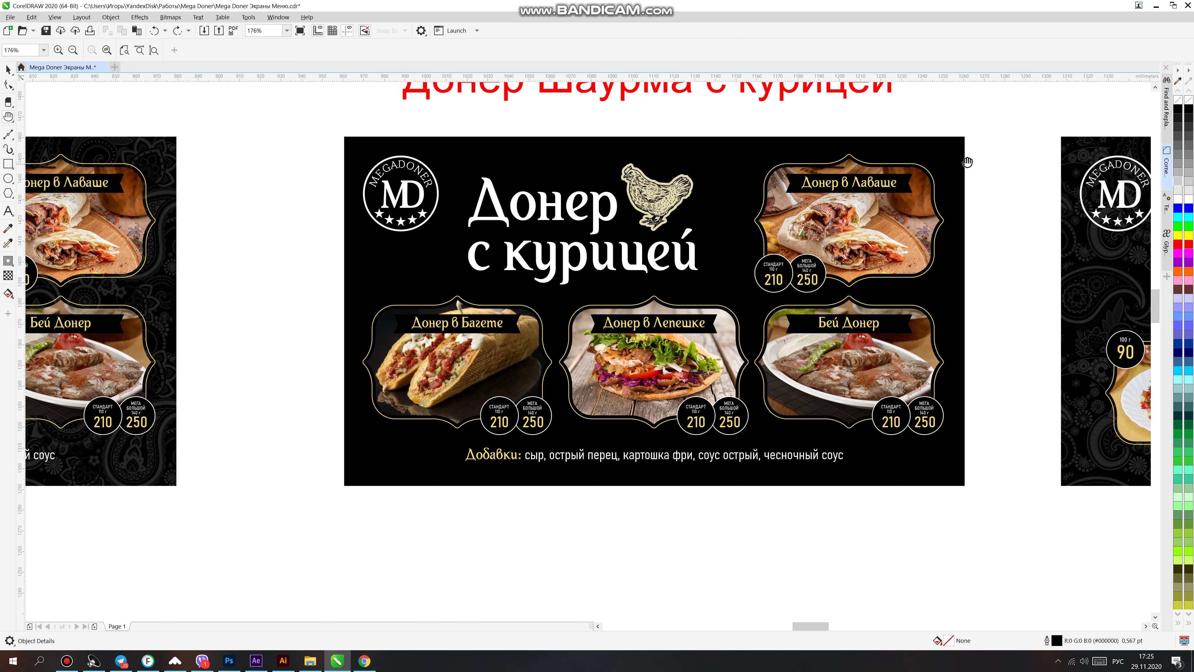
left_click_drag(973, 166, 621, 167)
left_click_drag(1033, 183, 579, 179)
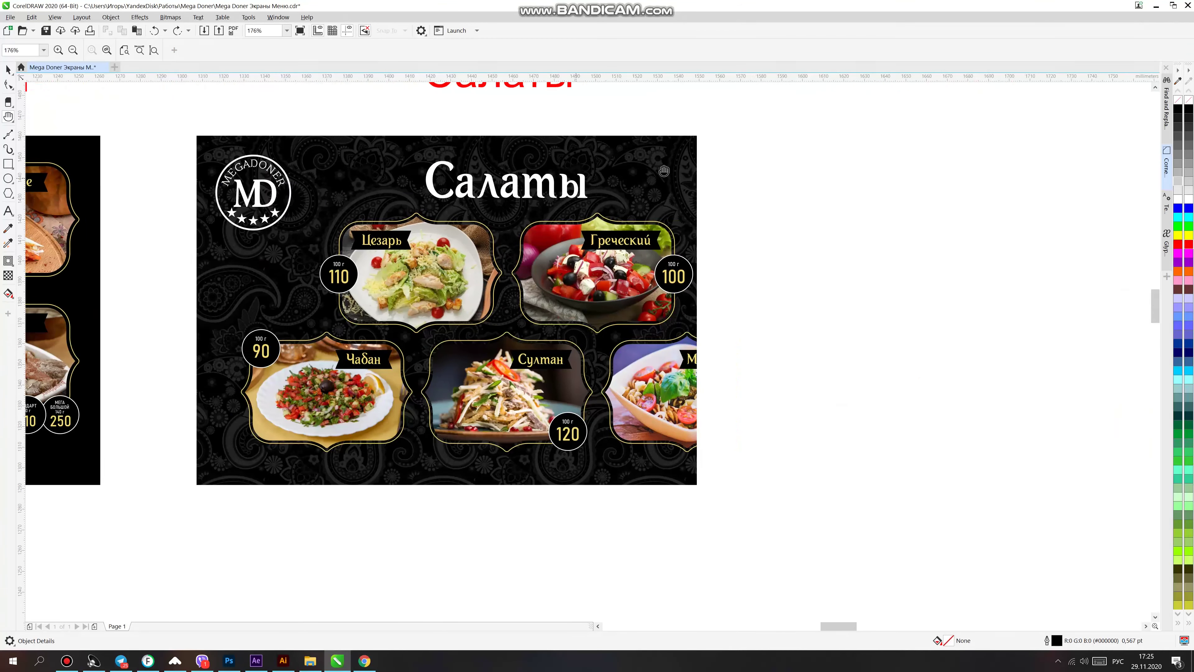
left_click_drag(842, 134, 955, 111)
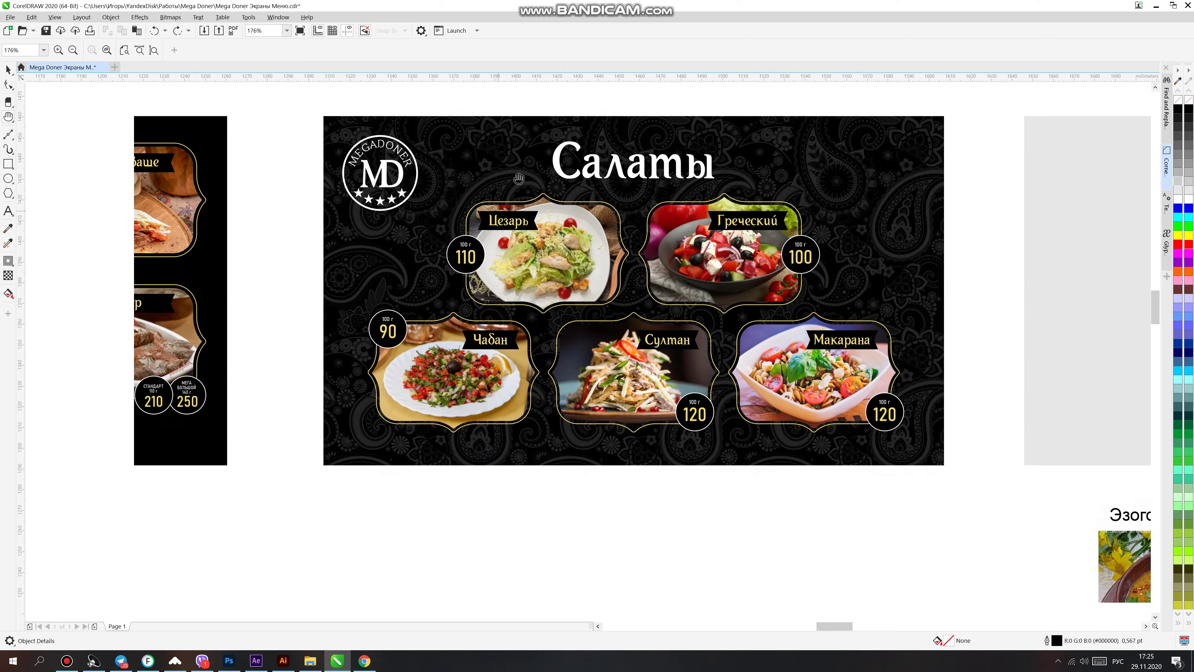
left_click_drag(473, 257, 674, 223)
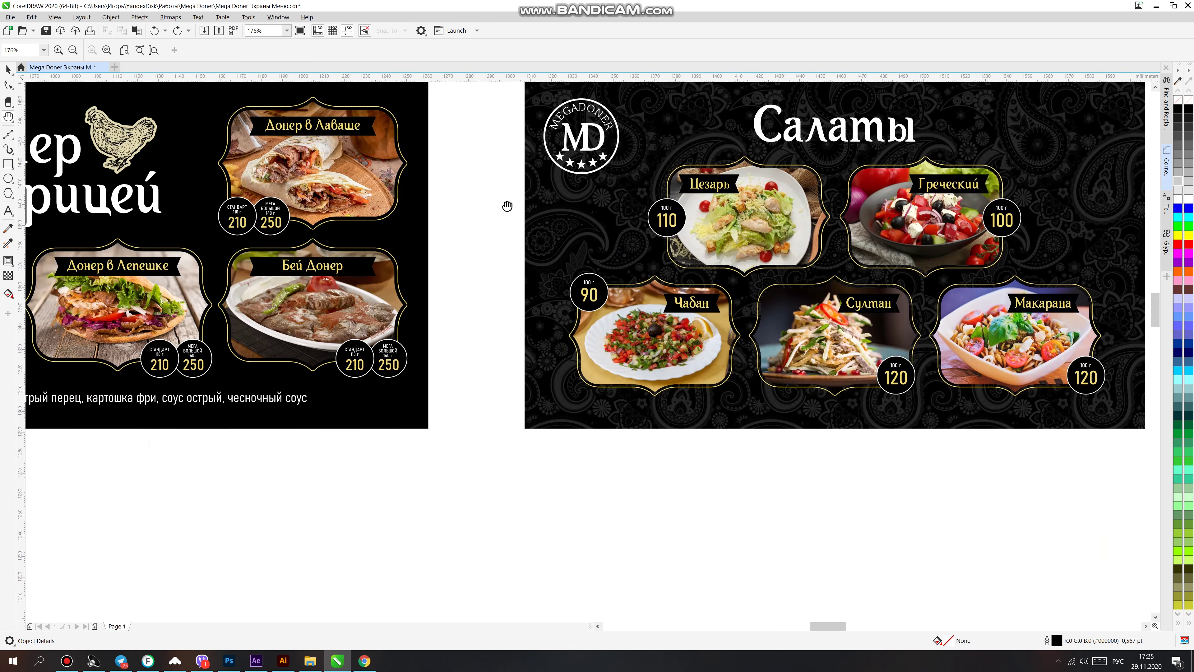
- Examine the chicken doner screen's lower row of dishes and its add-ons line
left_click_drag(499, 191, 797, 192)
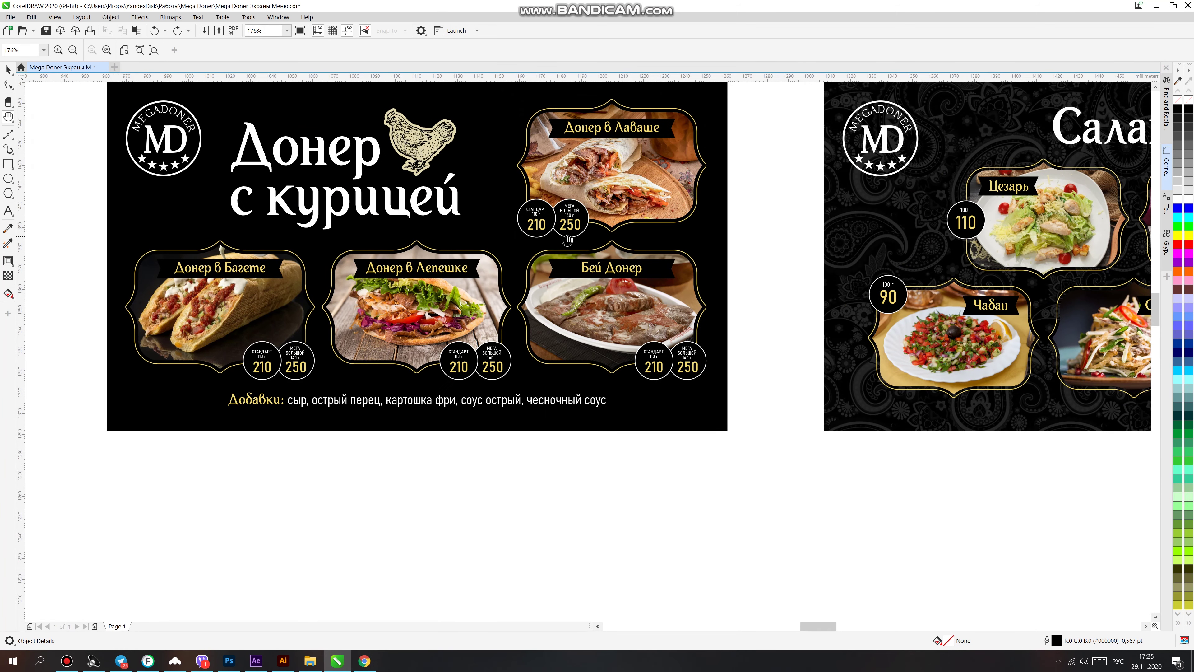
left_click_drag(391, 347, 392, 231)
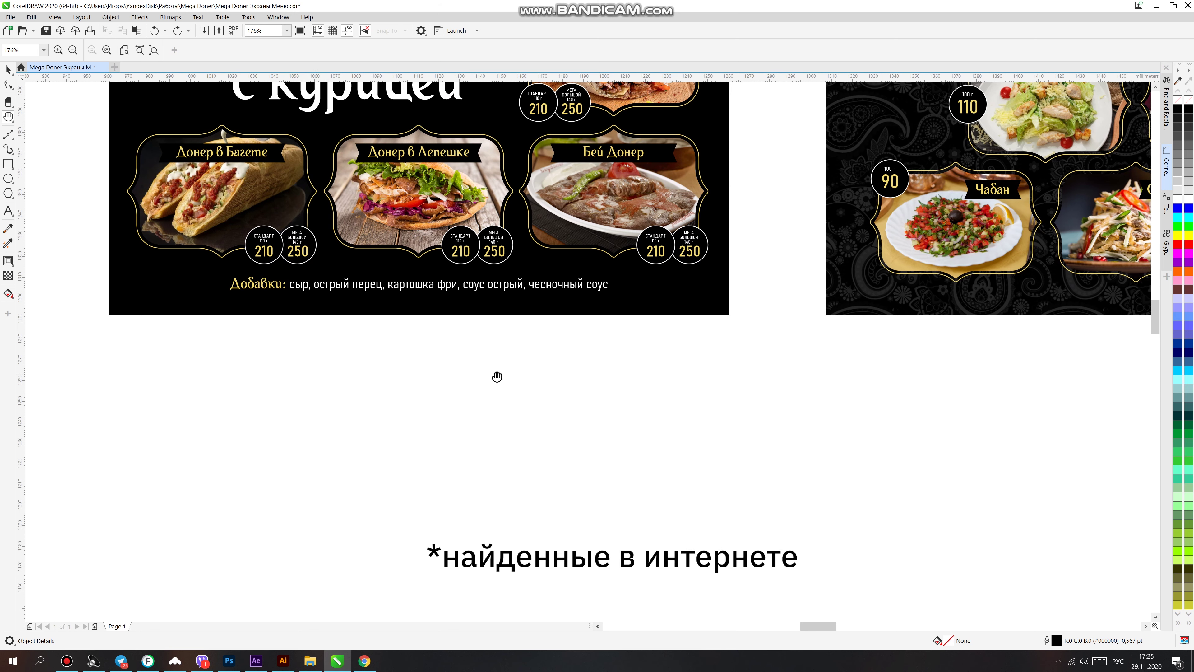
left_click_drag(526, 399, 627, 398)
key("z")
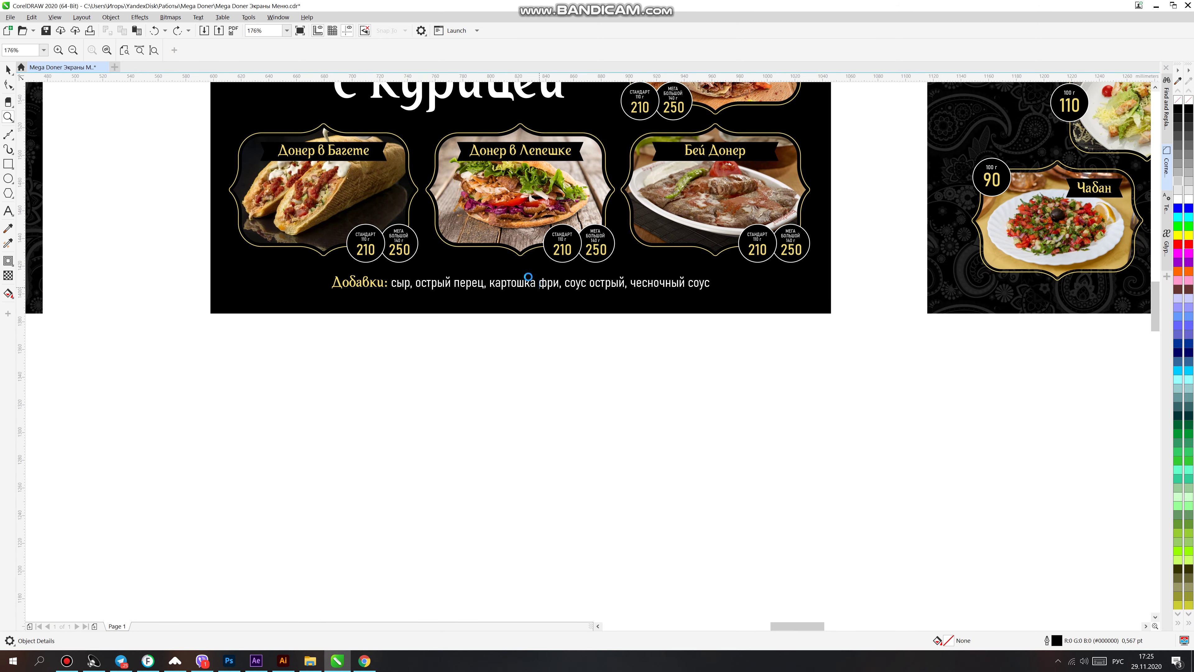
right_click(537, 283)
key("h")
- Compare the designed doner and salad screens with the blank placeholders and collected dishes of screens 4 to 7
left_click_drag(737, 279, 575, 205)
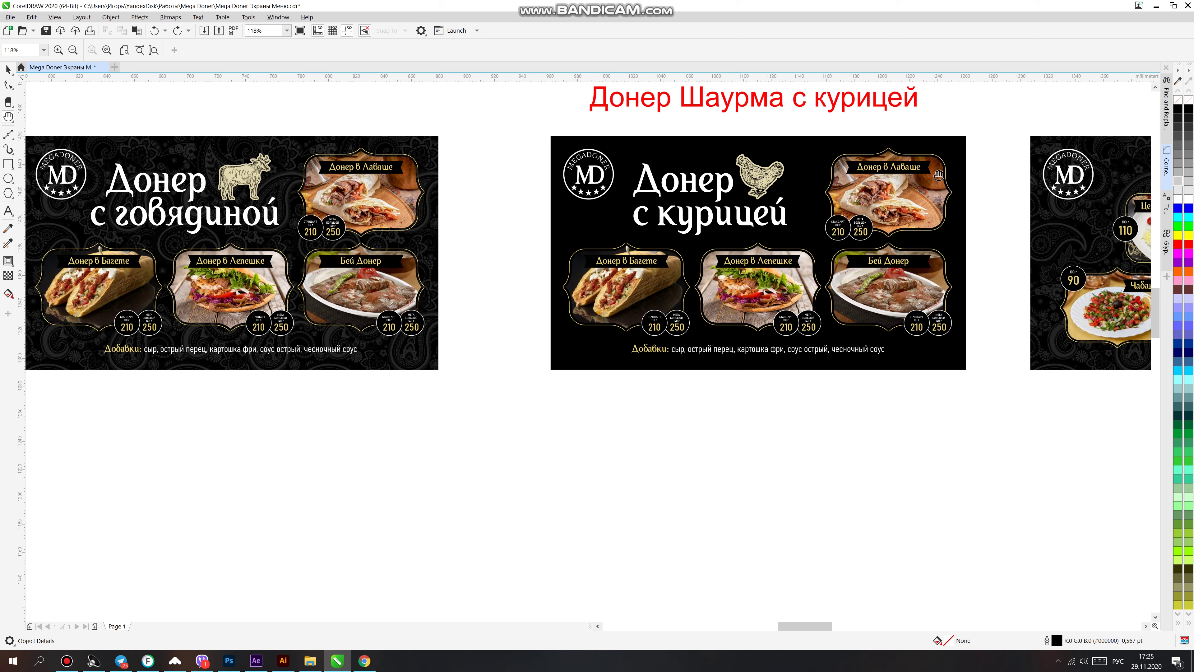
left_click_drag(998, 307, 570, 205)
left_click_drag(987, 197, 239, 241)
left_click_drag(845, 288, 583, 336)
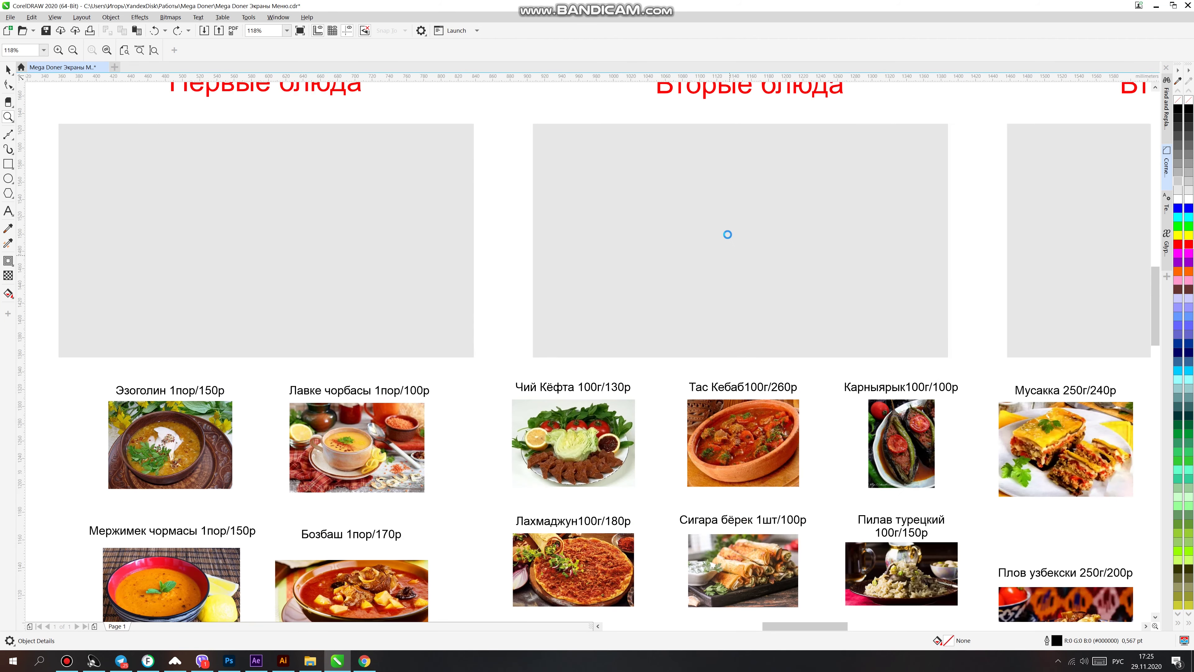
key("z")
right_click(559, 207)
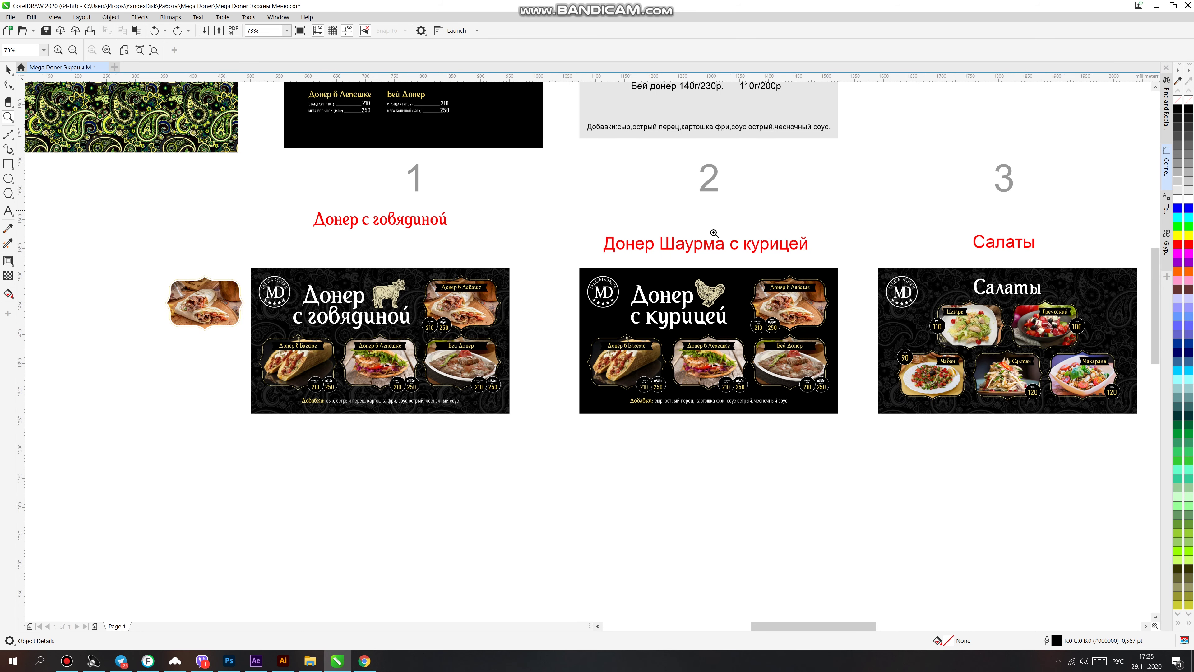
right_click(712, 234)
key("h")
left_click_drag(992, 237, 656, 180)
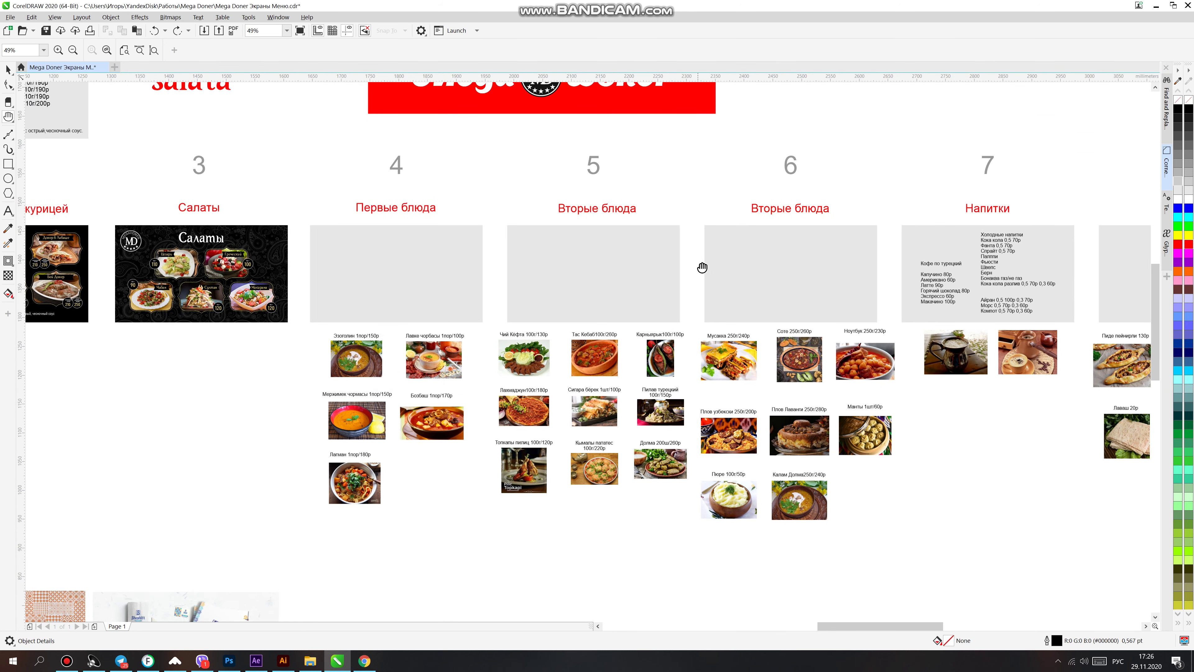
- Inspect the second-course dish photos under screen 5, looking closely at the Топкапы пилиц photo
key("z")
left_click_drag(734, 308, 451, 506)
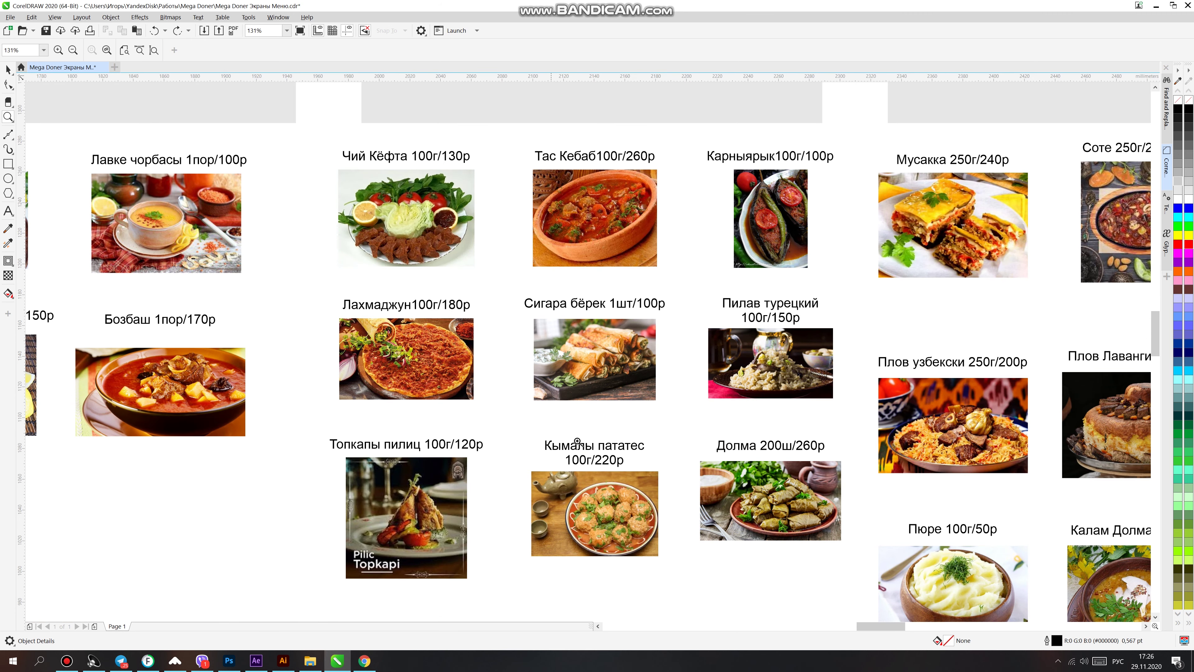
left_click_drag(544, 423, 290, 610)
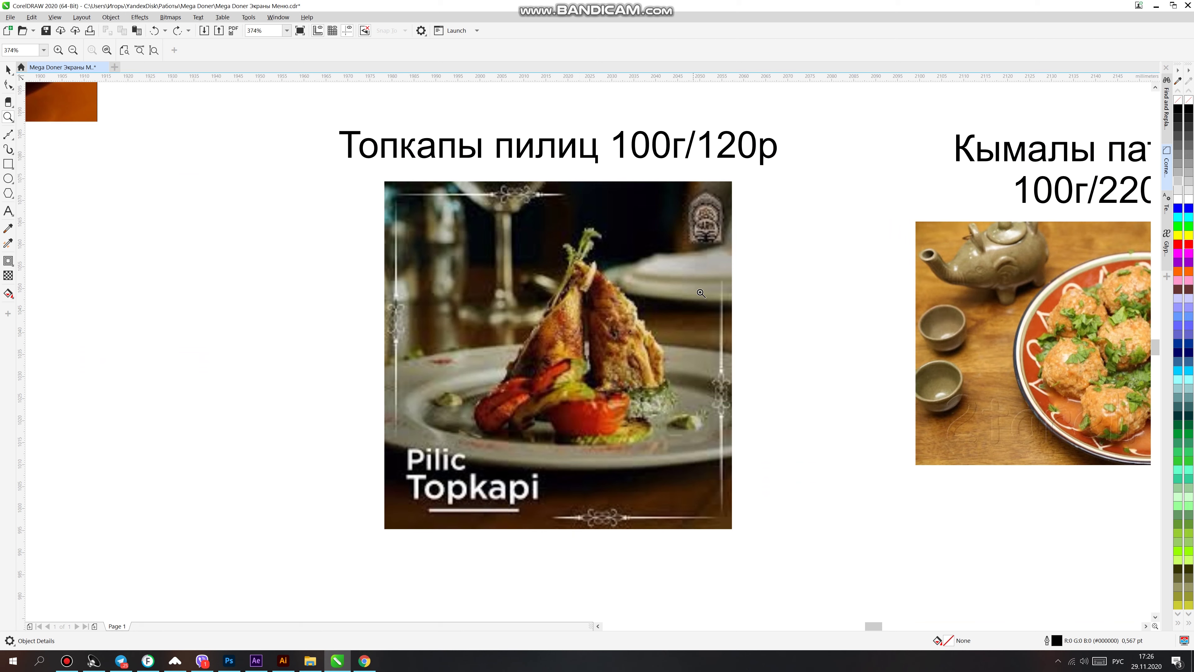
right_click(701, 278)
right_click(889, 206)
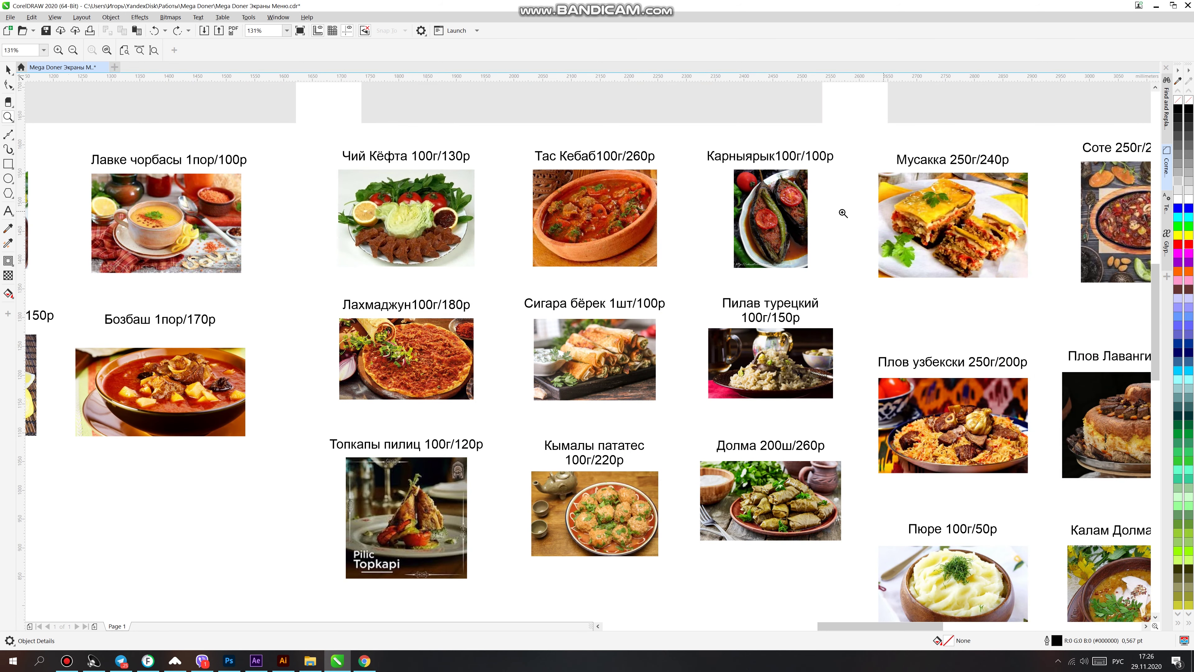
- Return to the beef doner, chicken doner and salad drafts and review their layouts side by side
key("h")
left_click_drag(554, 235, 979, 214)
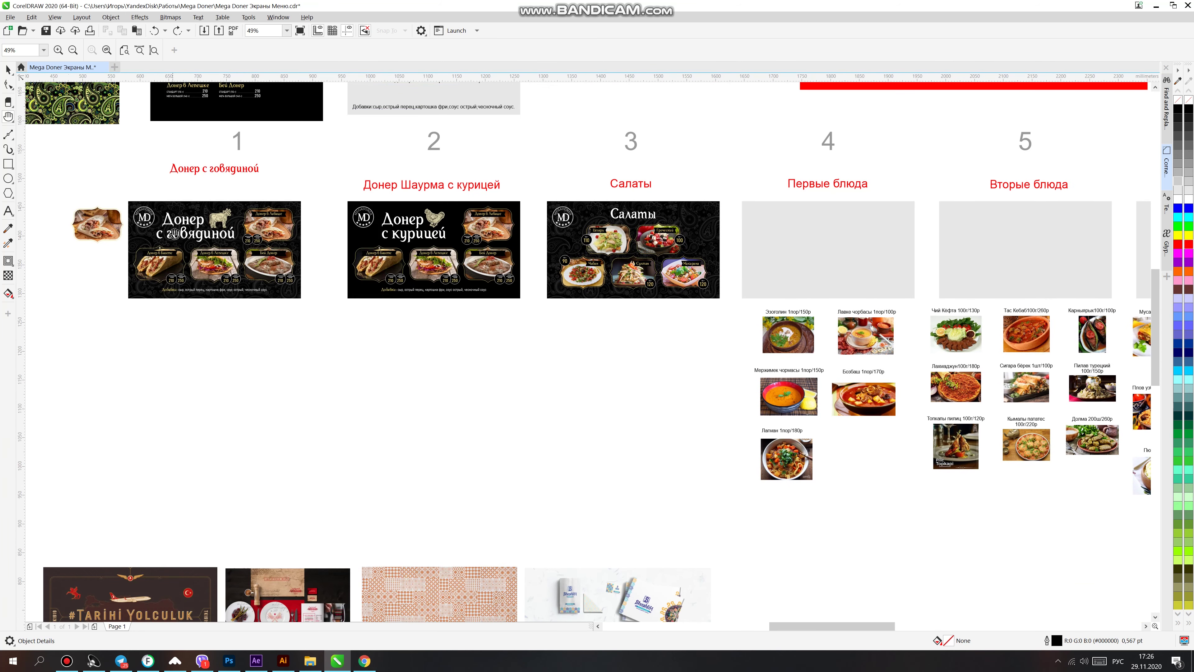
left_click_drag(723, 179, 890, 236)
key("z")
left_click_drag(954, 200, 219, 426)
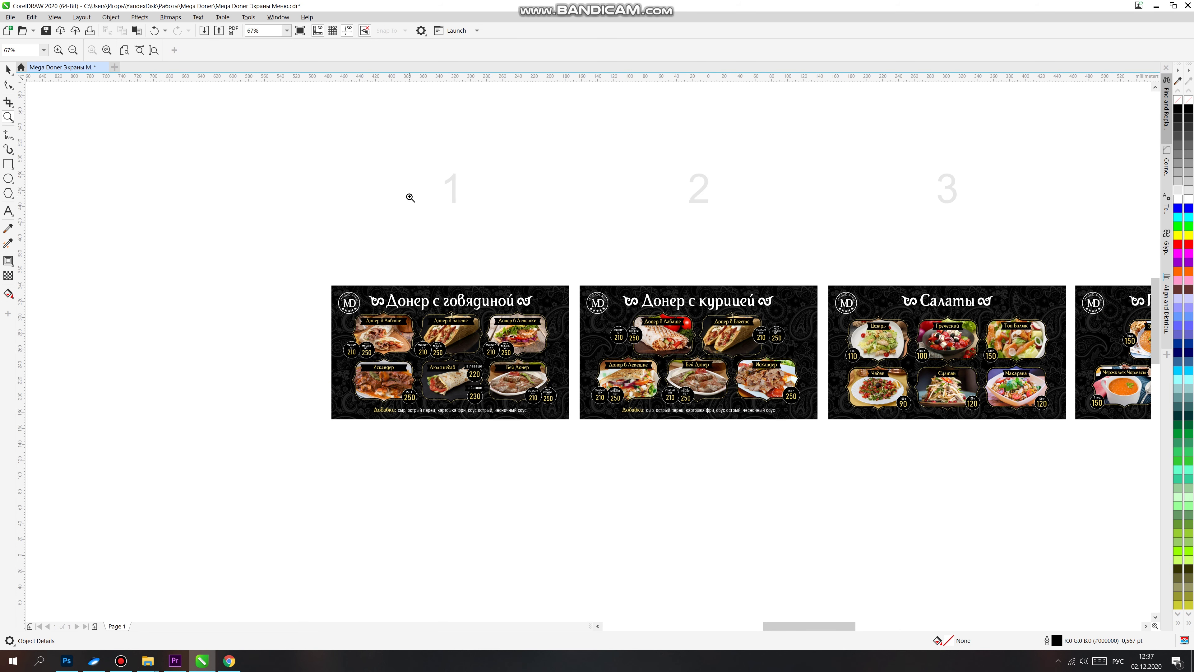
- Examine the revised beef doner screen with its six framed dishes, price circles and add-ons line
left_click_drag(694, 208, 273, 475)
left_click_drag(674, 347, 176, 585)
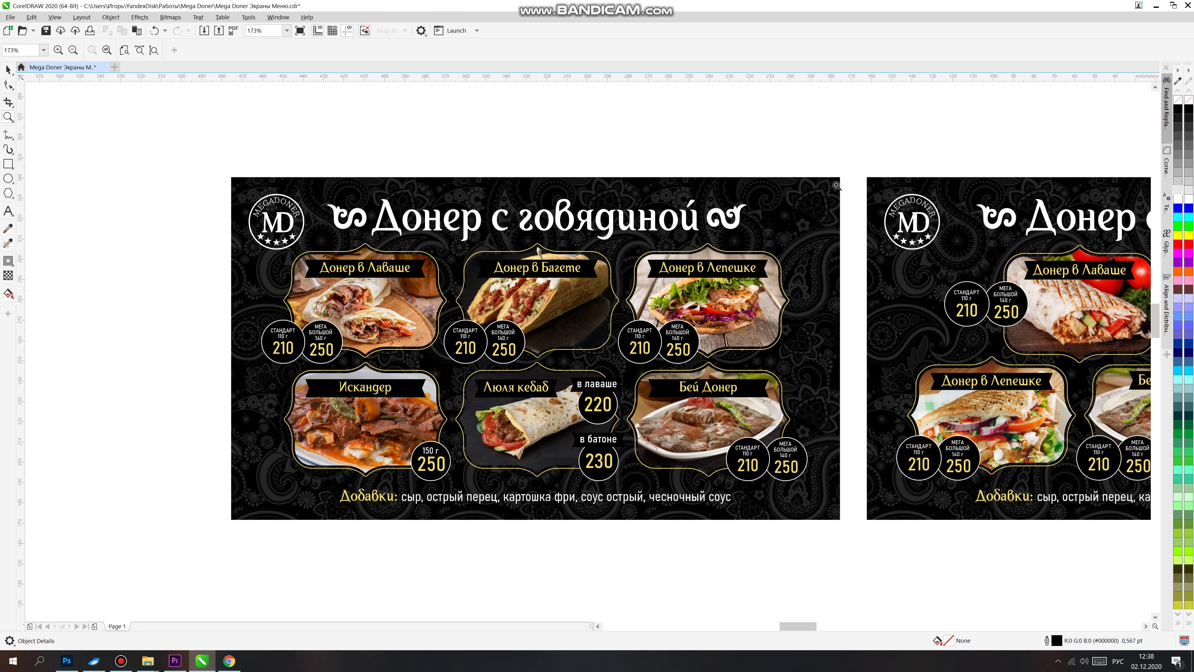
key("h")
left_click_drag(853, 205, 724, 181)
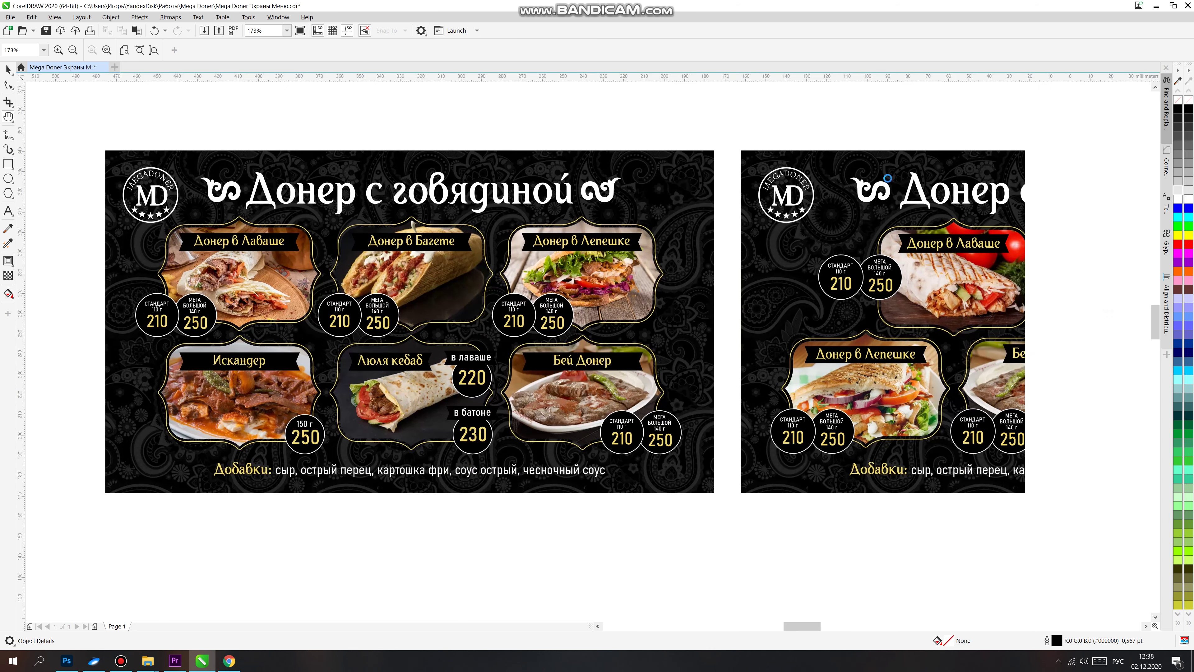
- Examine the revised chicken doner screen with its five framed dishes, prices and ornamented title
left_click_drag(997, 177, 868, 202)
scroll(880, 202, "right", 5)
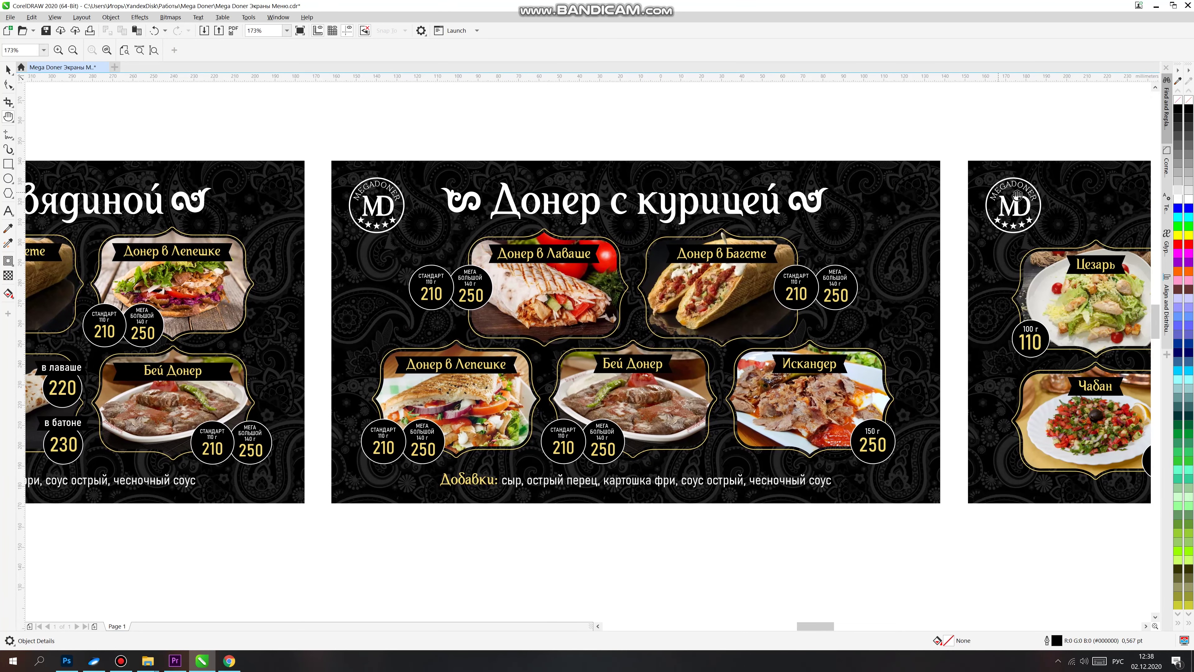
left_click_drag(1017, 196, 942, 217)
scroll(1020, 224, "right", 5)
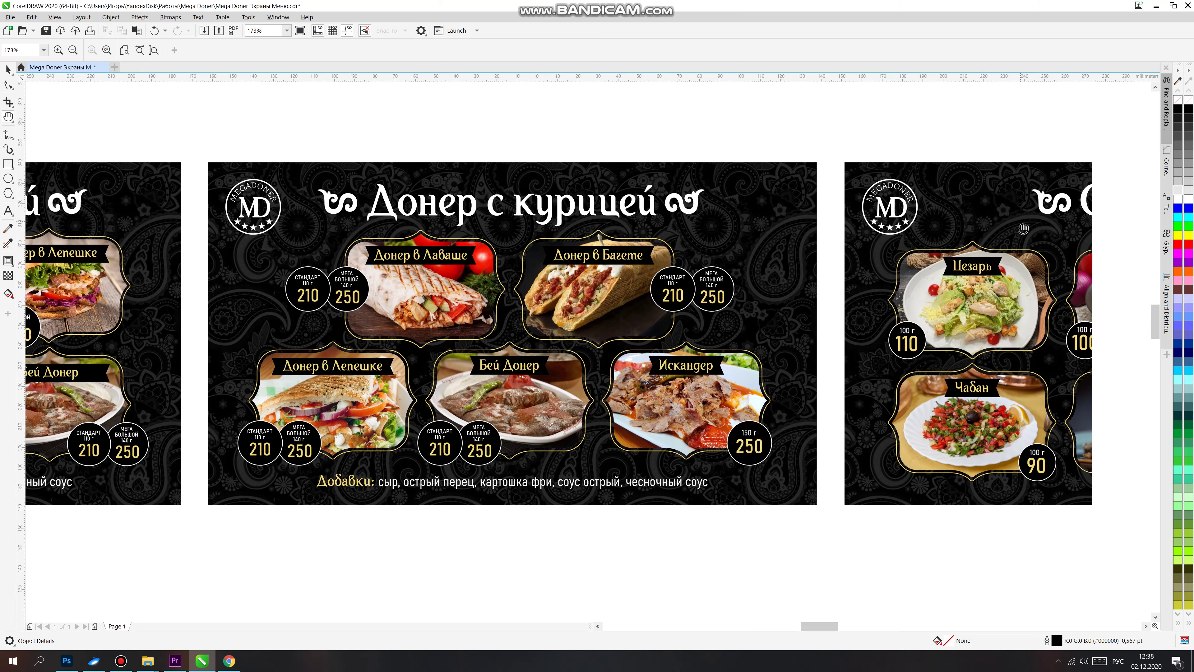
- Examine the revised menu screens from Салаты and Первое блюдо through the two Горячие блюда screens
left_click_drag(993, 217, 867, 206)
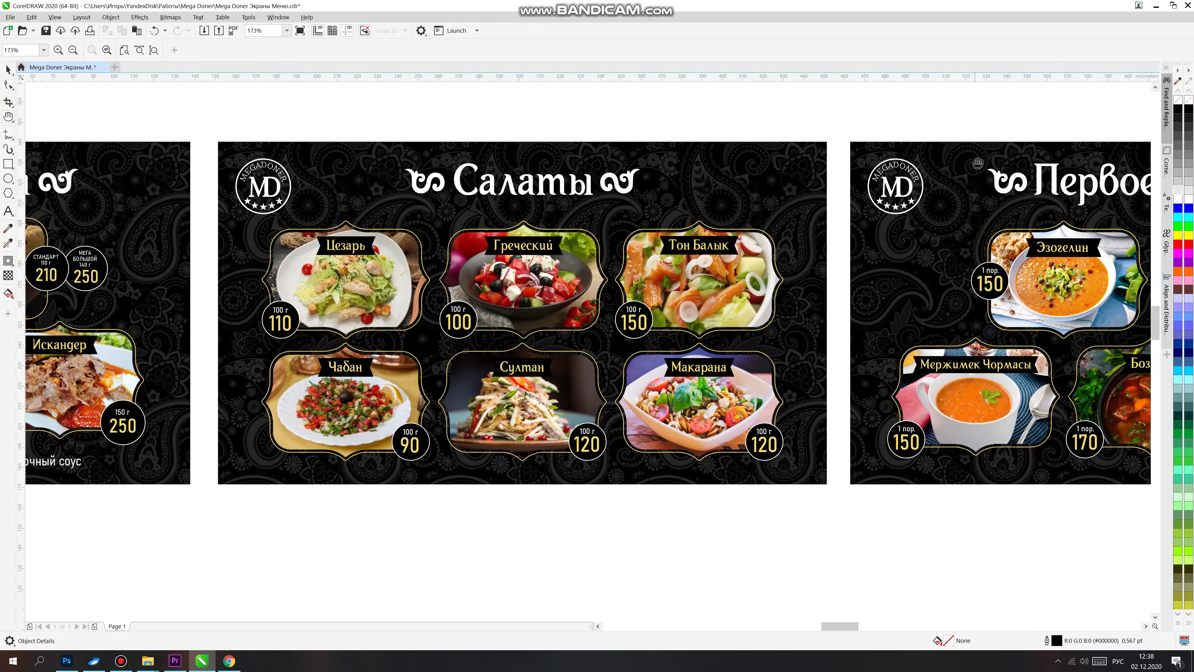
scroll(1023, 219, "right", 10)
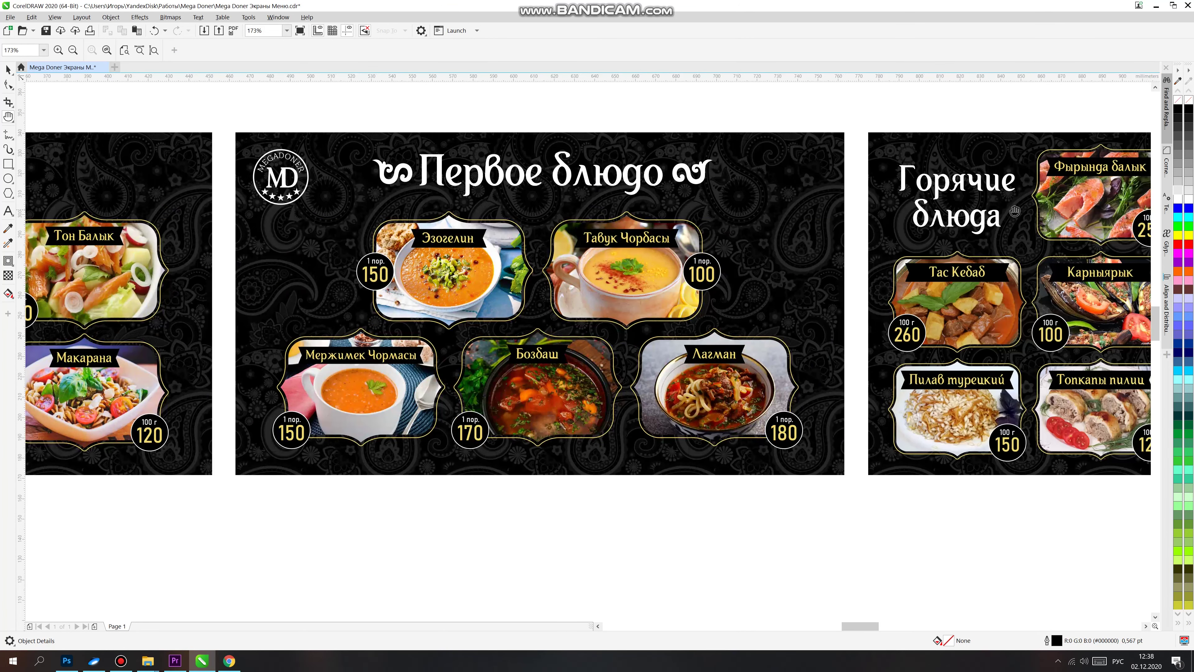
scroll(1007, 214, "right", 10)
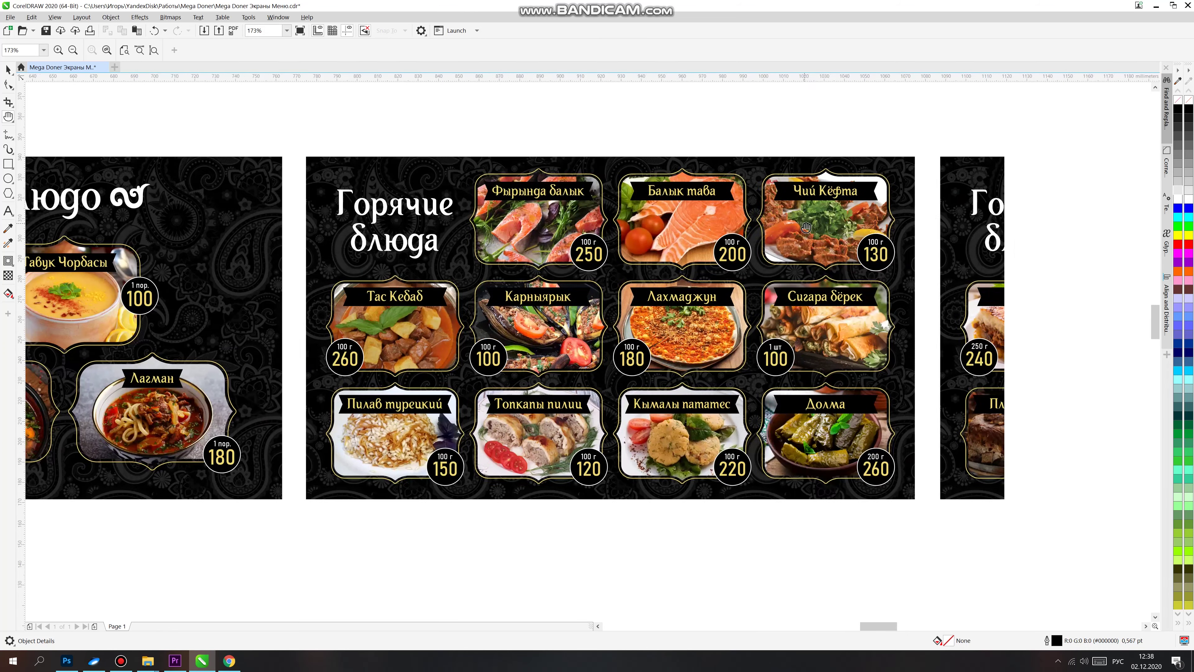
scroll(961, 230, "right", 1)
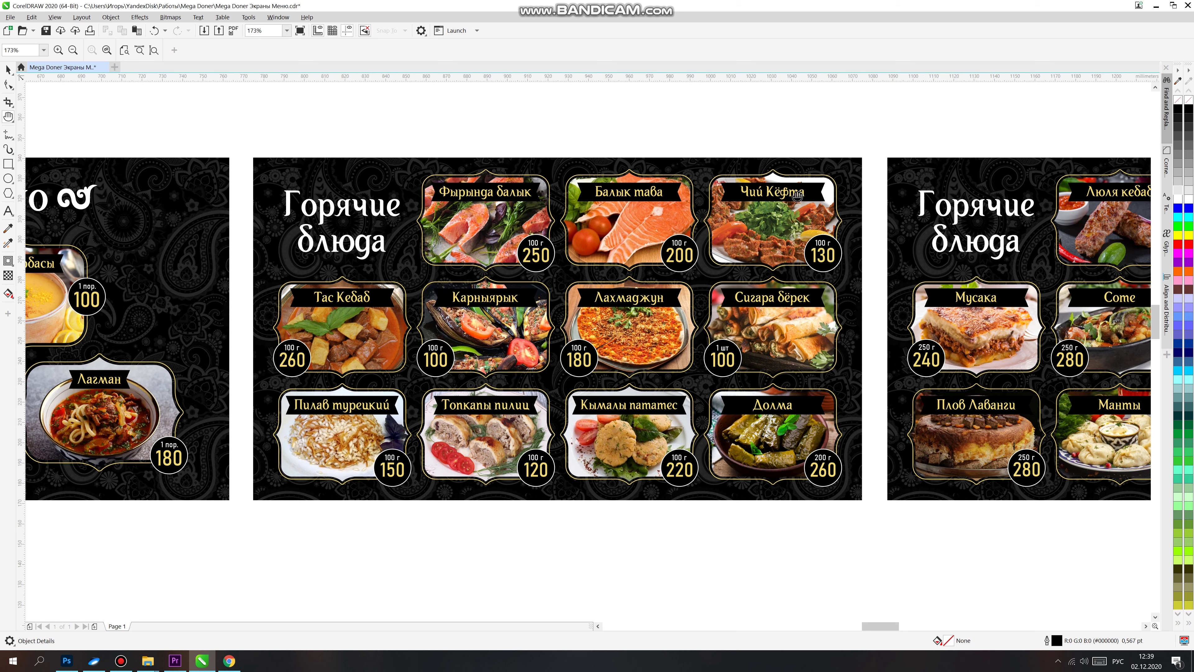
left_click_drag(1025, 234, 624, 247)
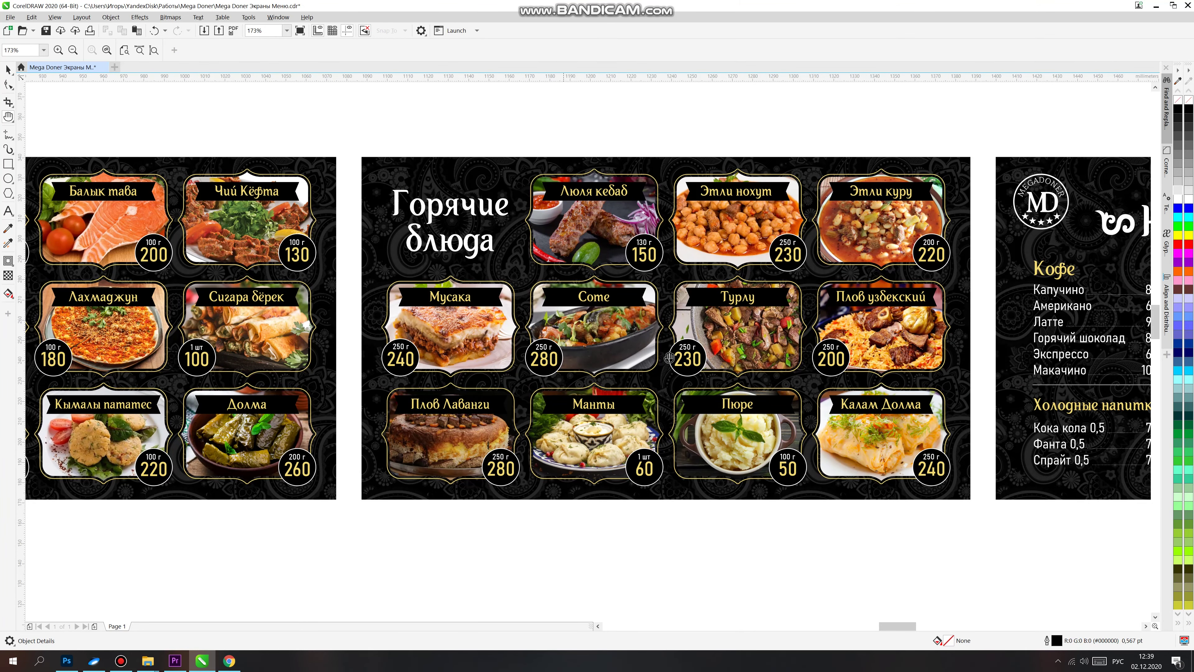
- Examine the Напитки price list screen and the Выпечка screen with its framed pastries and Самса prices
left_click_drag(982, 231, 427, 217)
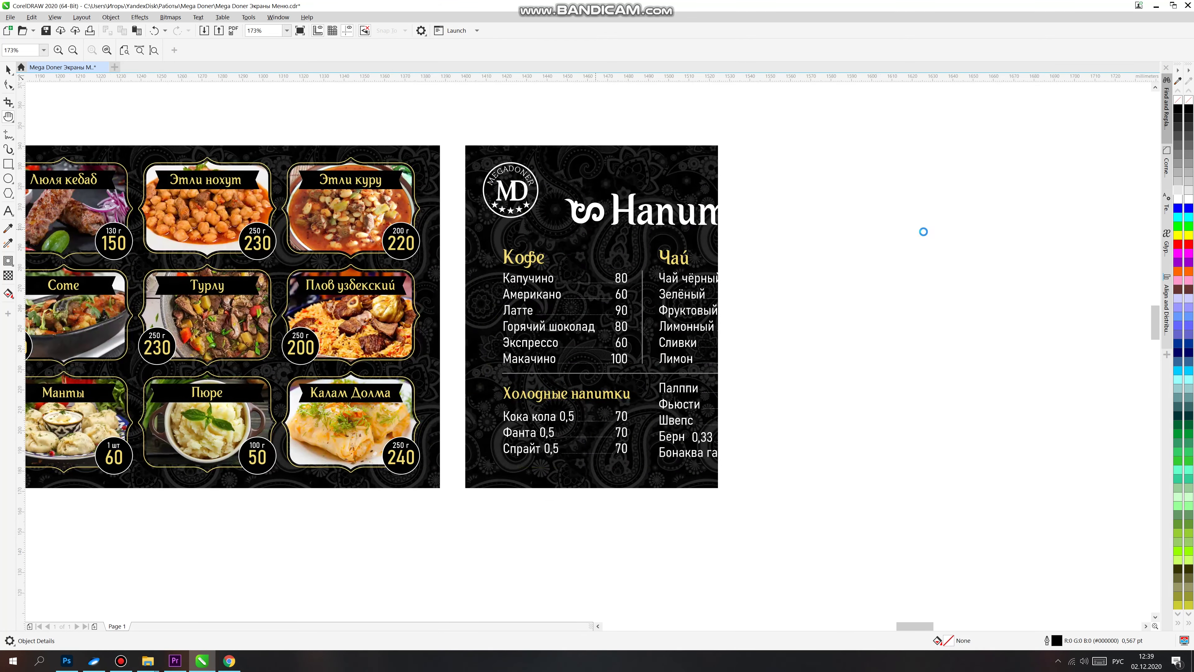
left_click_drag(920, 232, 649, 214)
left_click_drag(900, 214, 935, 261)
left_click_drag(1008, 242, 677, 246)
left_click_drag(837, 227, 560, 201)
left_click_drag(815, 223, 917, 241)
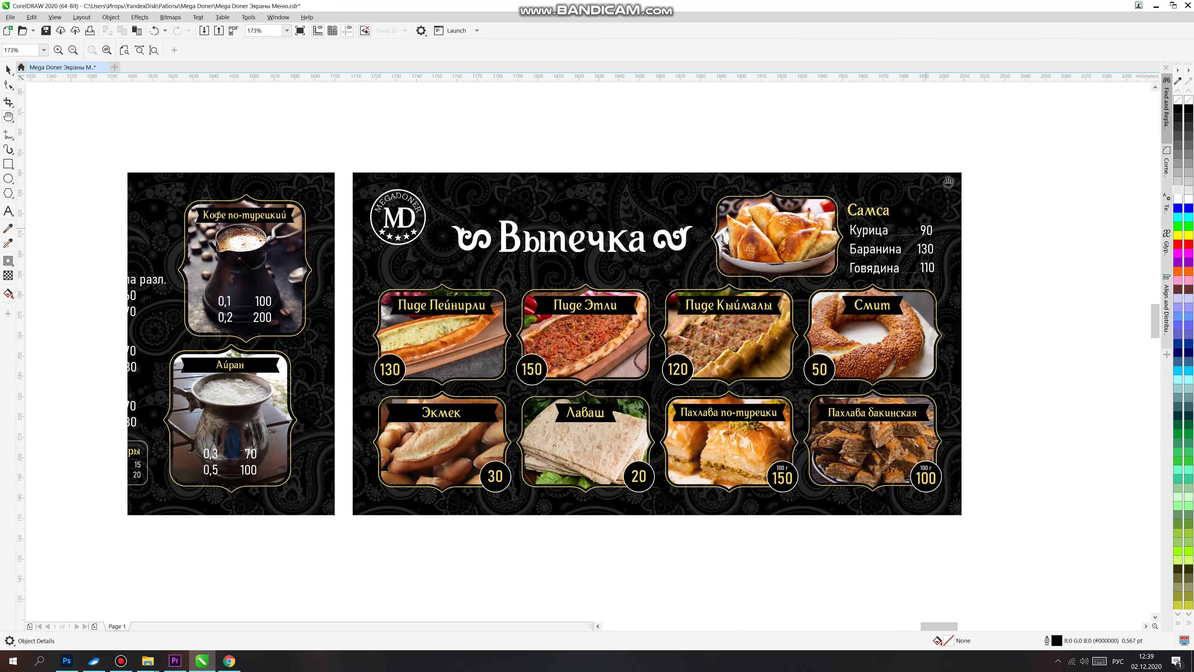
left_click_drag(626, 284, 836, 284)
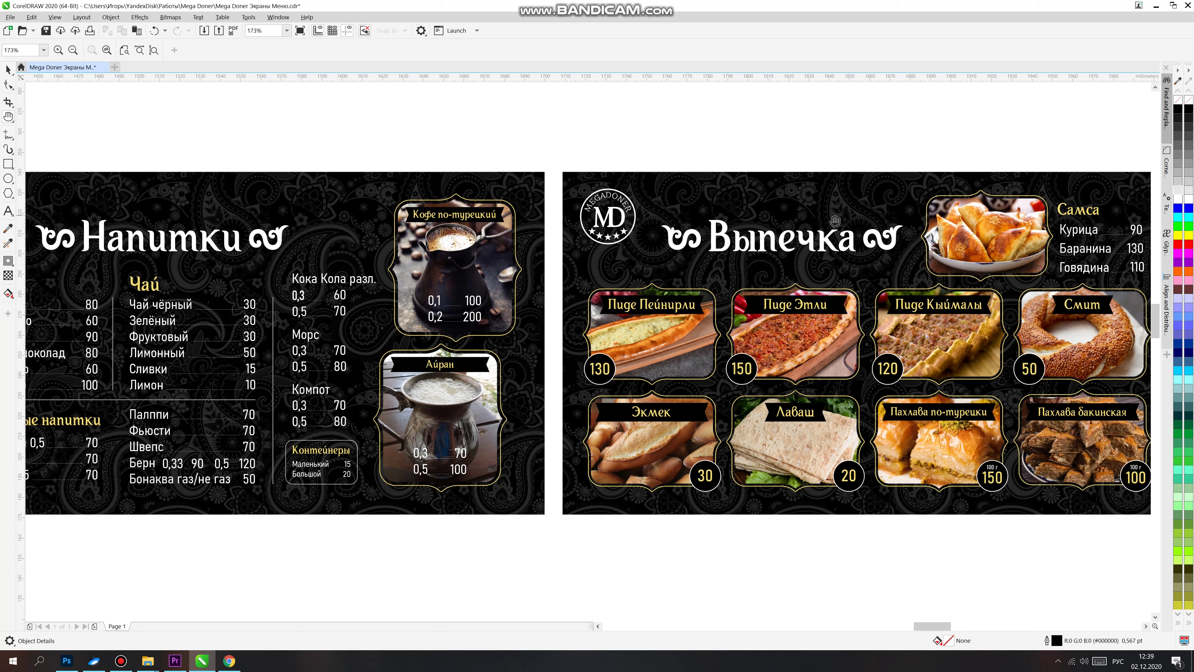
left_click_drag(615, 233, 994, 246)
left_click_drag(595, 187, 925, 187)
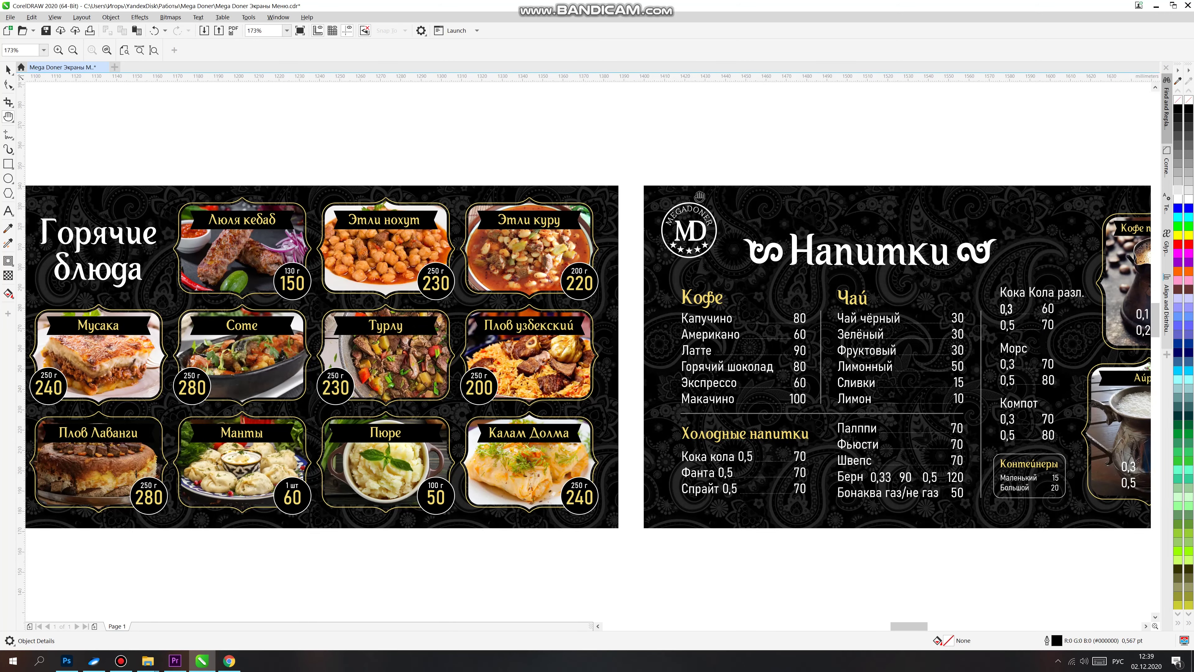
- Compare the dish grids, photos and price circles of the two Горячие блюда screens
left_click_drag(700, 197, 840, 190)
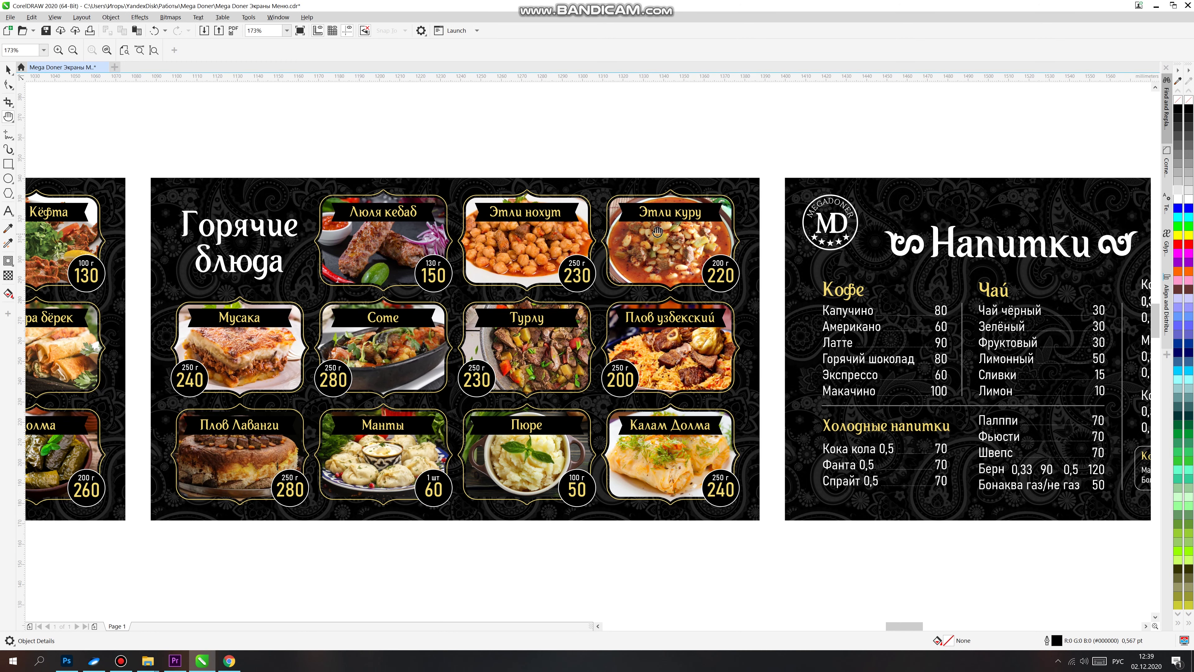
left_click_drag(657, 231, 823, 165)
left_click_drag(670, 219, 902, 163)
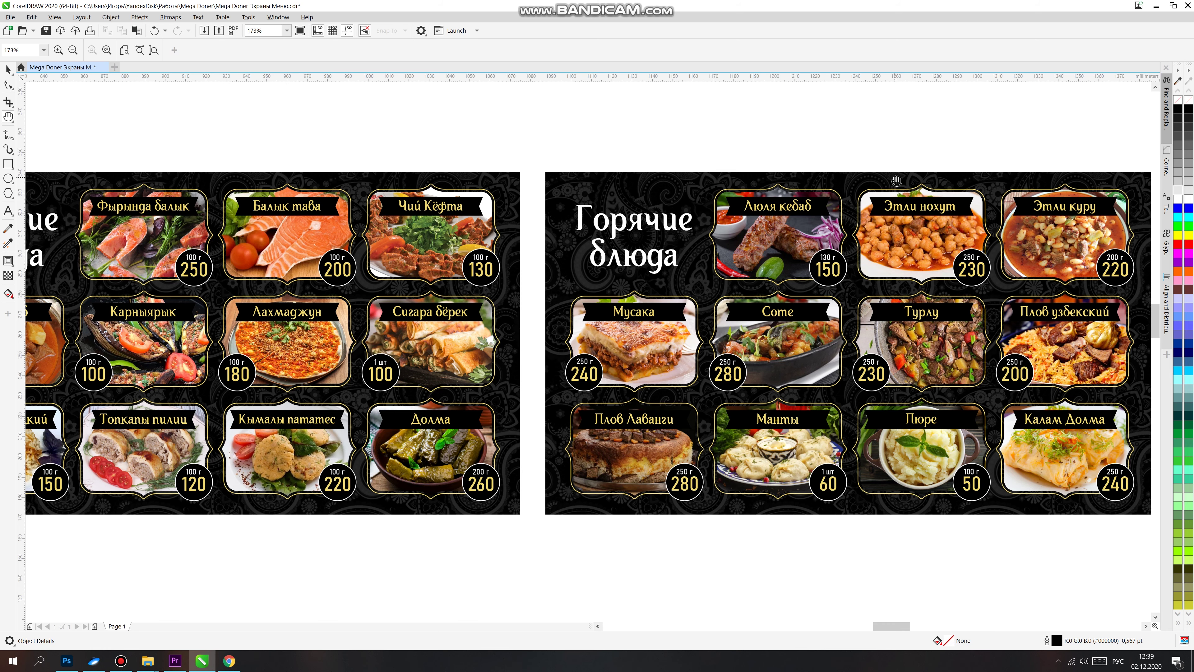
left_click_drag(541, 146, 640, 152)
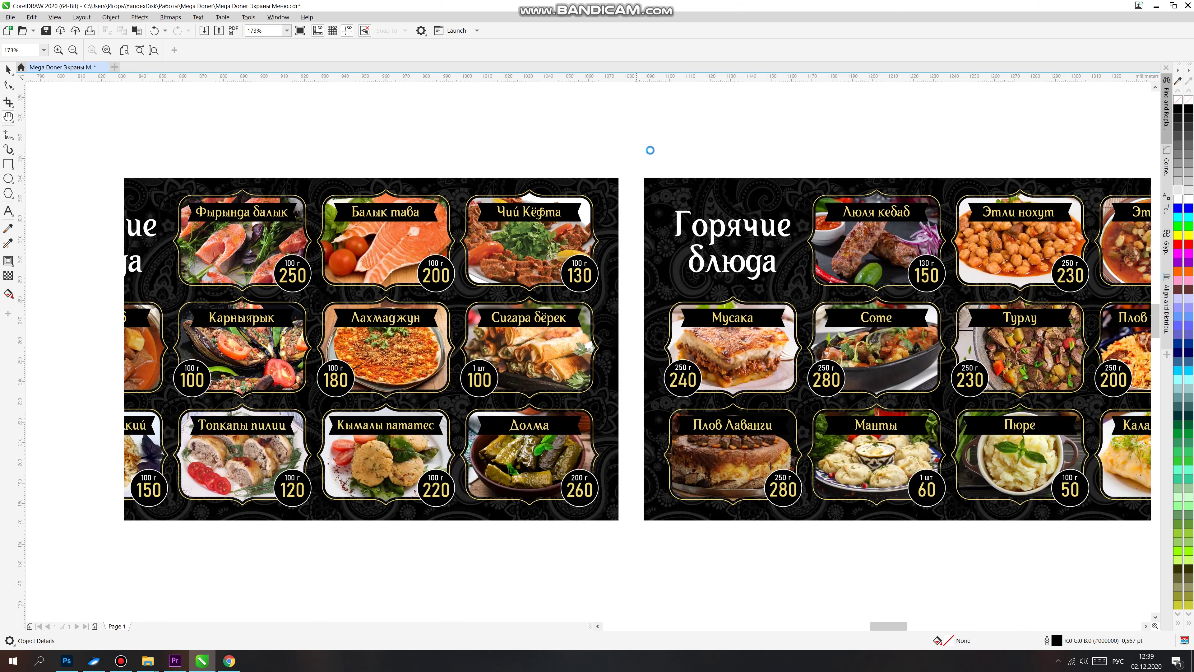
left_click_drag(496, 136, 598, 131)
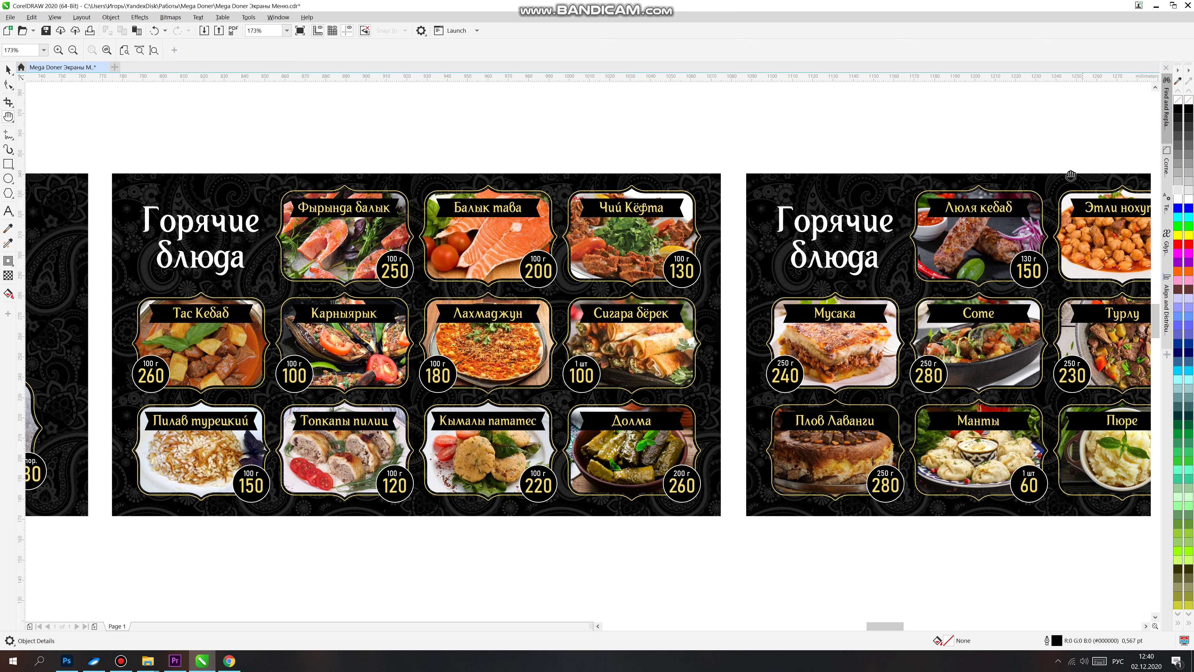
left_click_drag(776, 127, 863, 131)
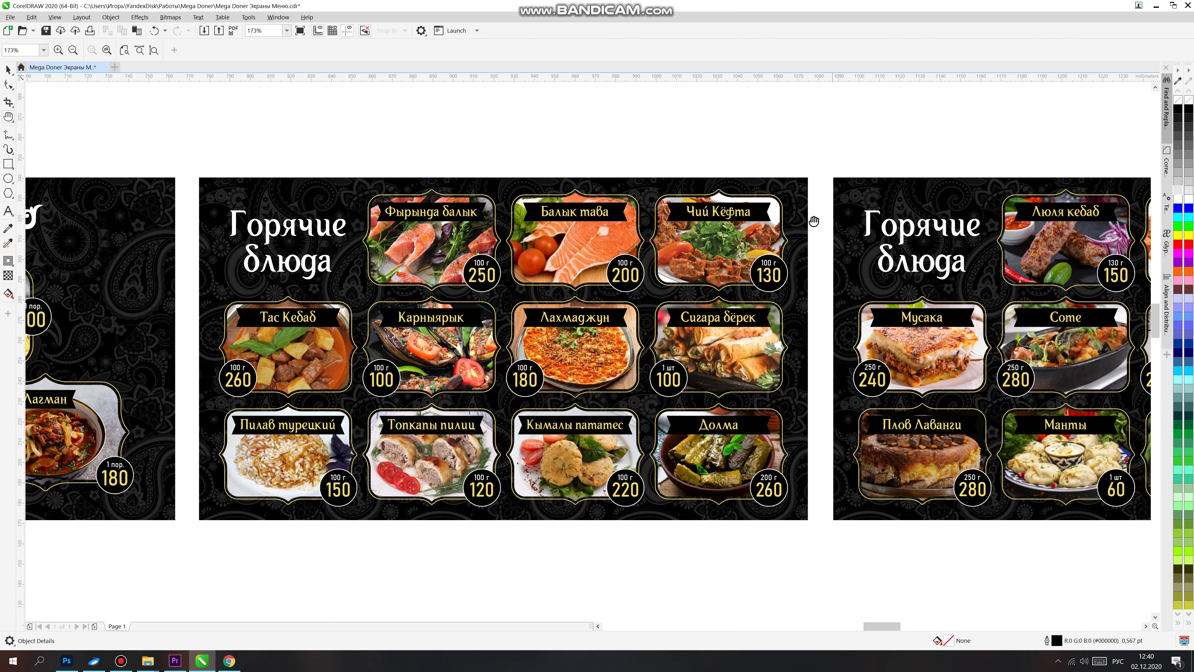
- Go back past Первое блюдо and review the Салаты and Донер с курицей screens again
left_click_drag(832, 210, 871, 198)
scroll(789, 147, "left", 8)
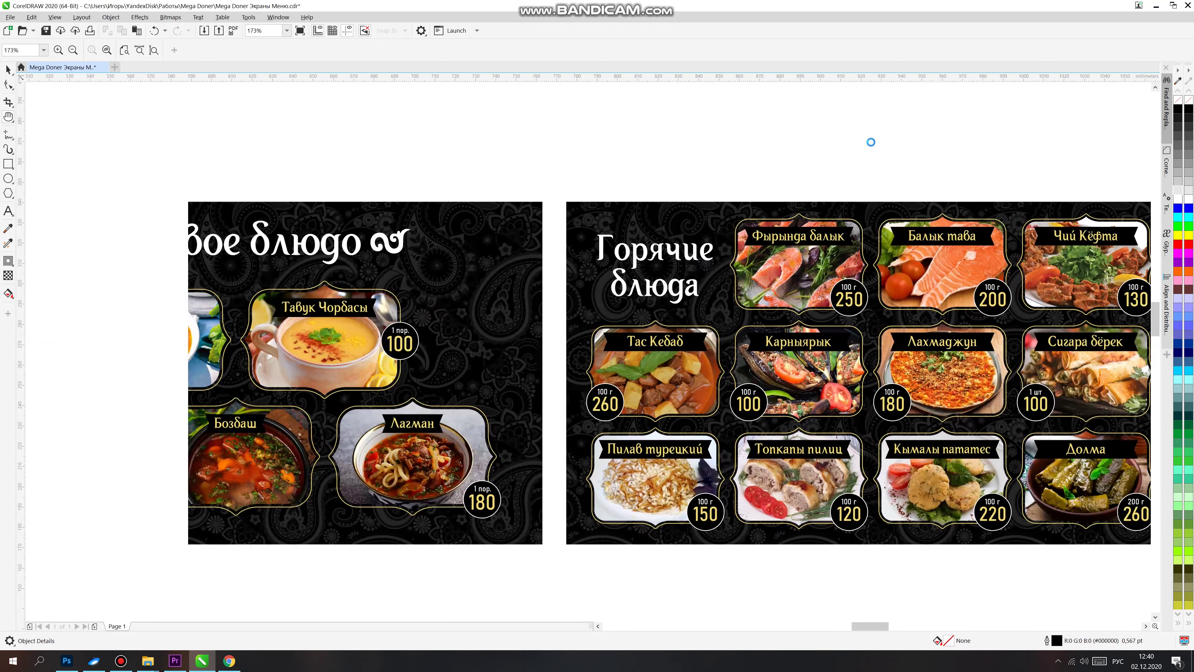
scroll(856, 158, "left", 10)
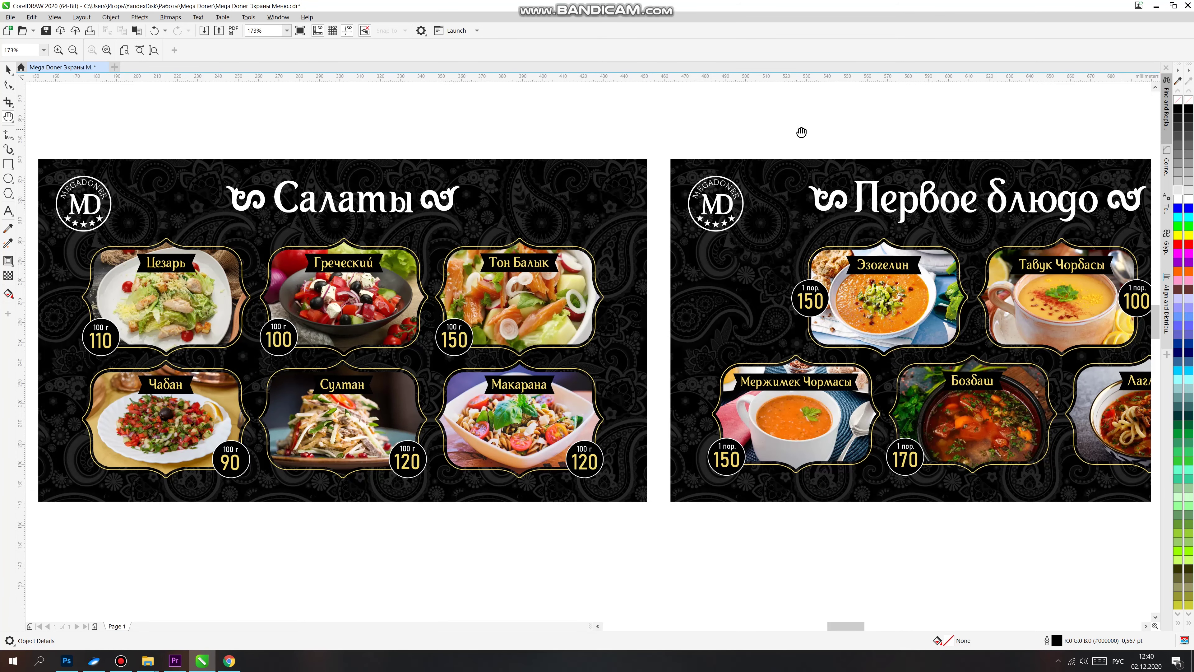
left_click_drag(694, 132, 846, 137)
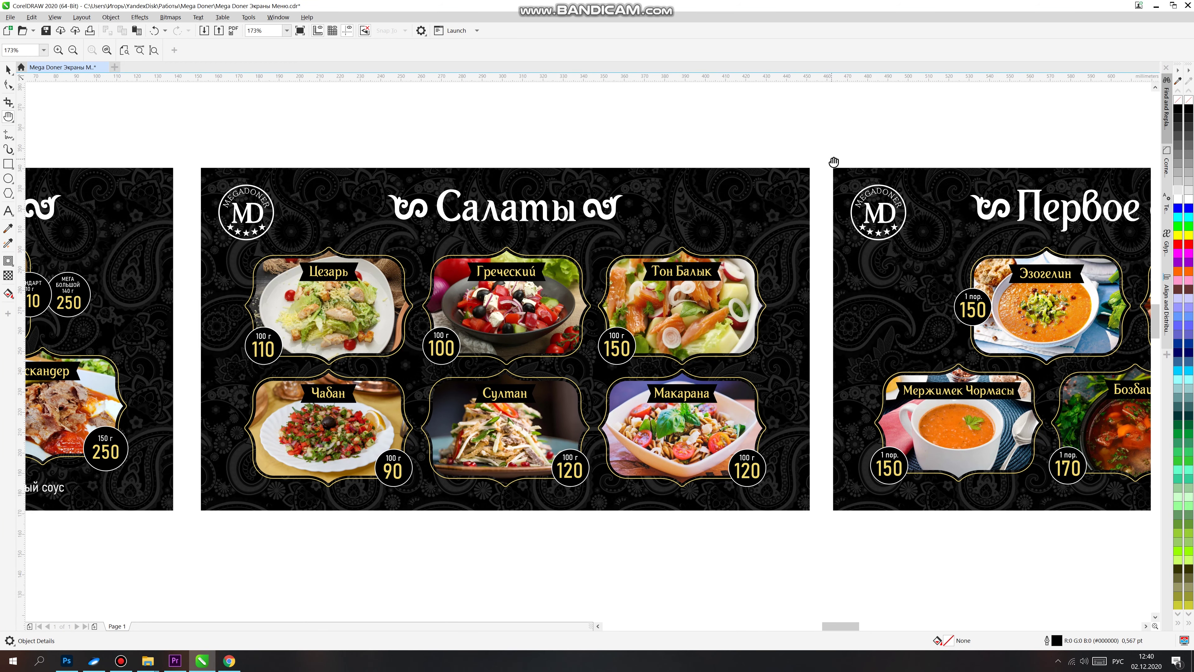
left_click_drag(658, 152, 955, 145)
left_click_drag(642, 128, 929, 165)
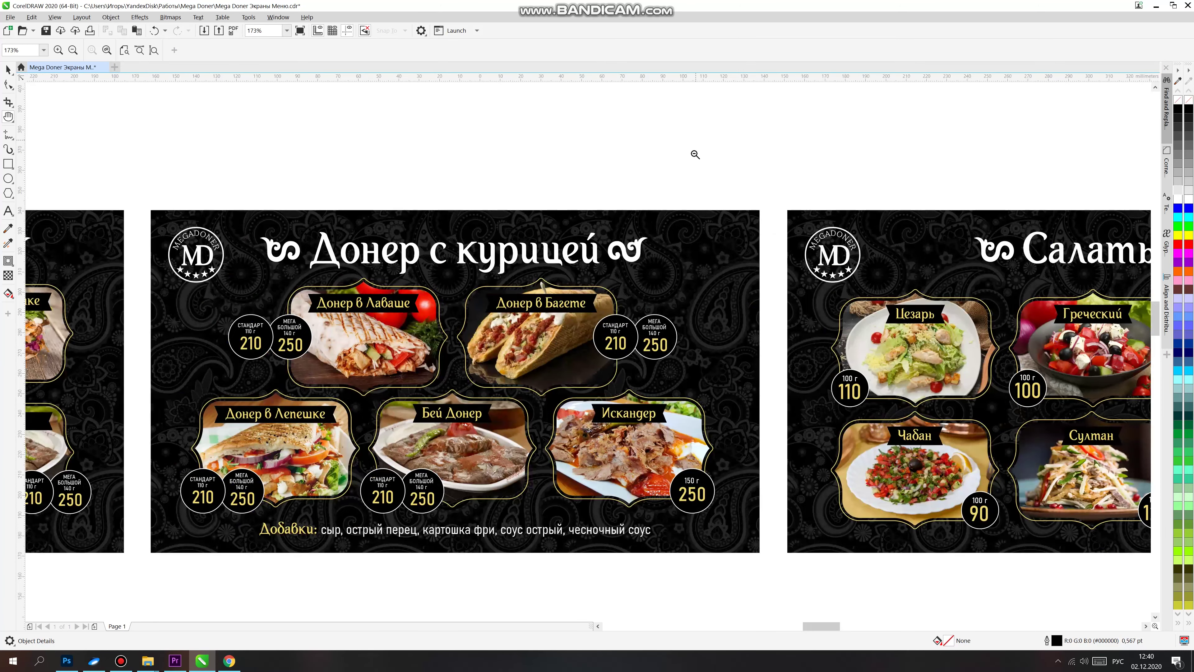
- Copy the white MD logo beside the client's black MEGADONER logo above screen 1 and enlarge it to about 71.5 mm
key("z")
right_click(695, 155)
right_click(690, 165)
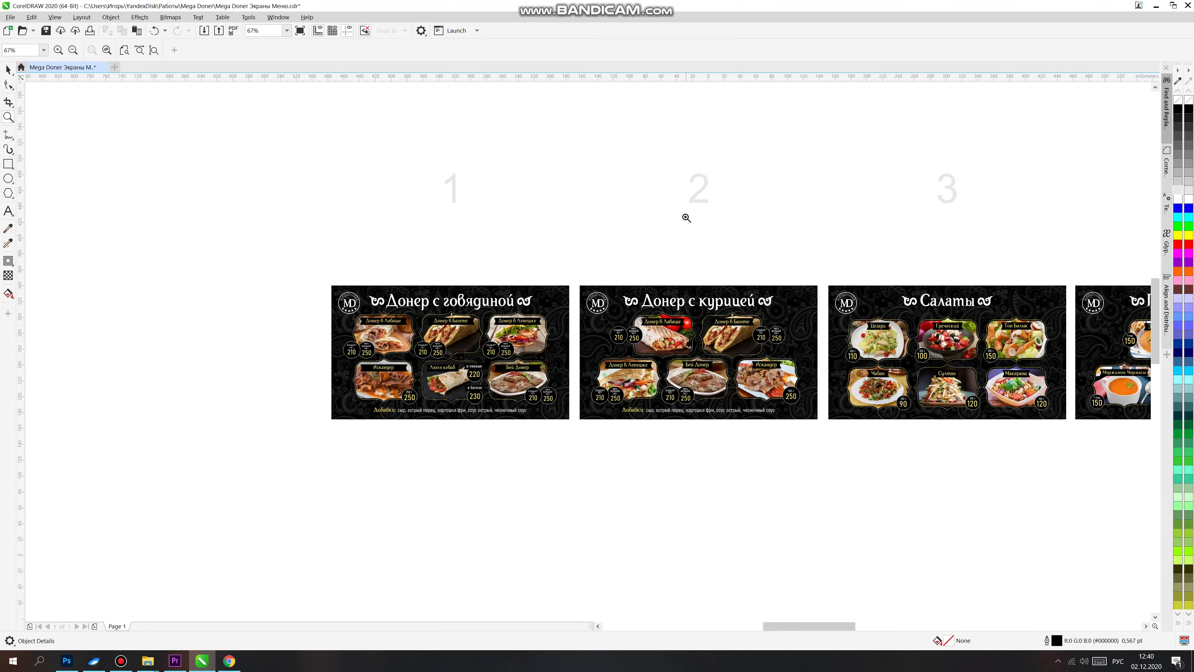
scroll(655, 231, "down", 1)
key("space")
left_click(630, 162)
left_click_drag(628, 175, 106, 294)
right_click(106, 294)
key("z")
left_click_drag(328, 235, 53, 434)
key("space")
left_click_drag(512, 197, 712, 213)
left_click_drag(405, 293, 304, 394)
left_click_drag(378, 356, 493, 197)
right_click(438, 262)
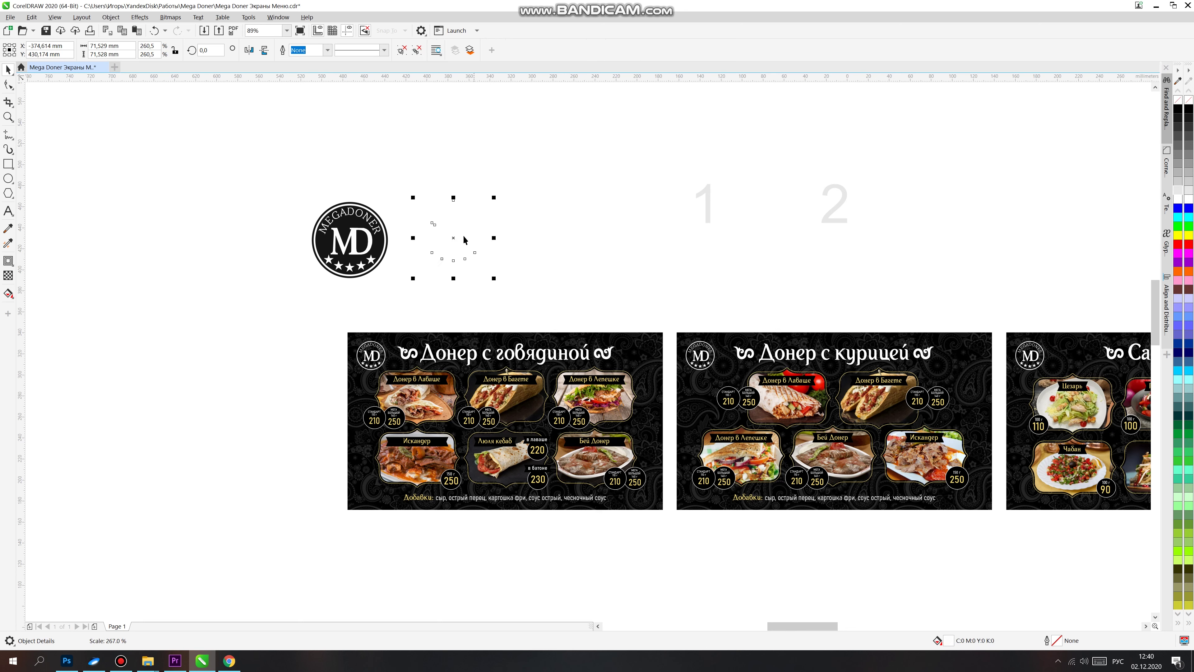
- Draw a rectangle about 339 × 138 mm around both logos and fill it black as their backdrop
left_click(181, 175)
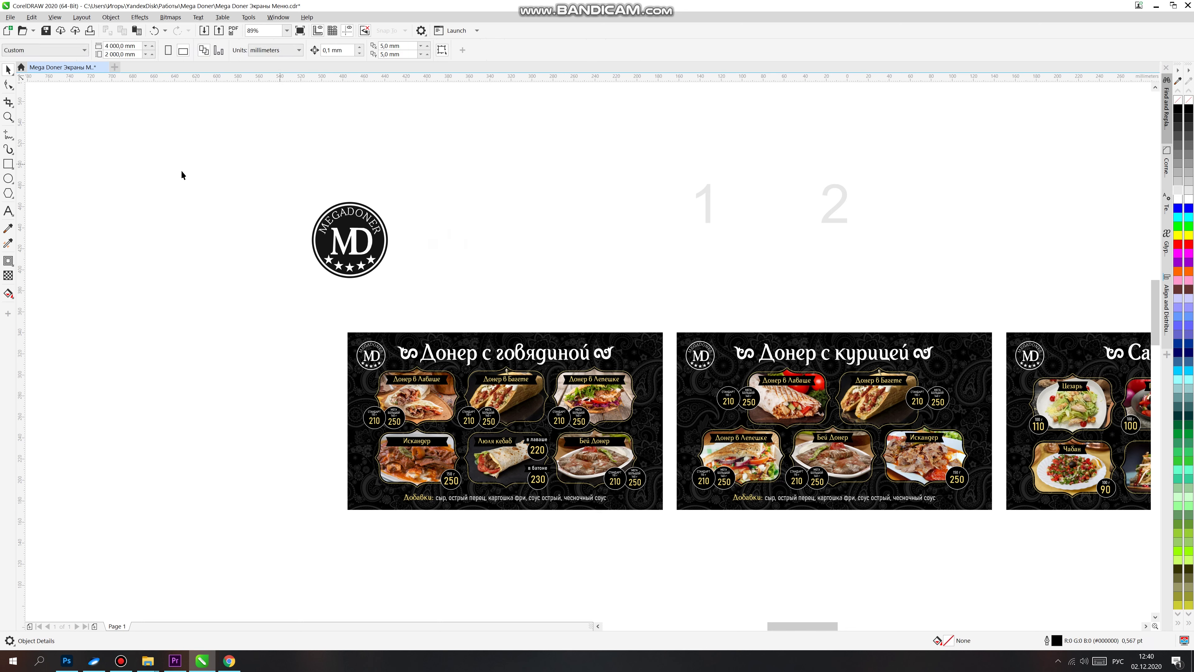
left_click(8, 164)
left_click_drag(267, 175, 623, 320)
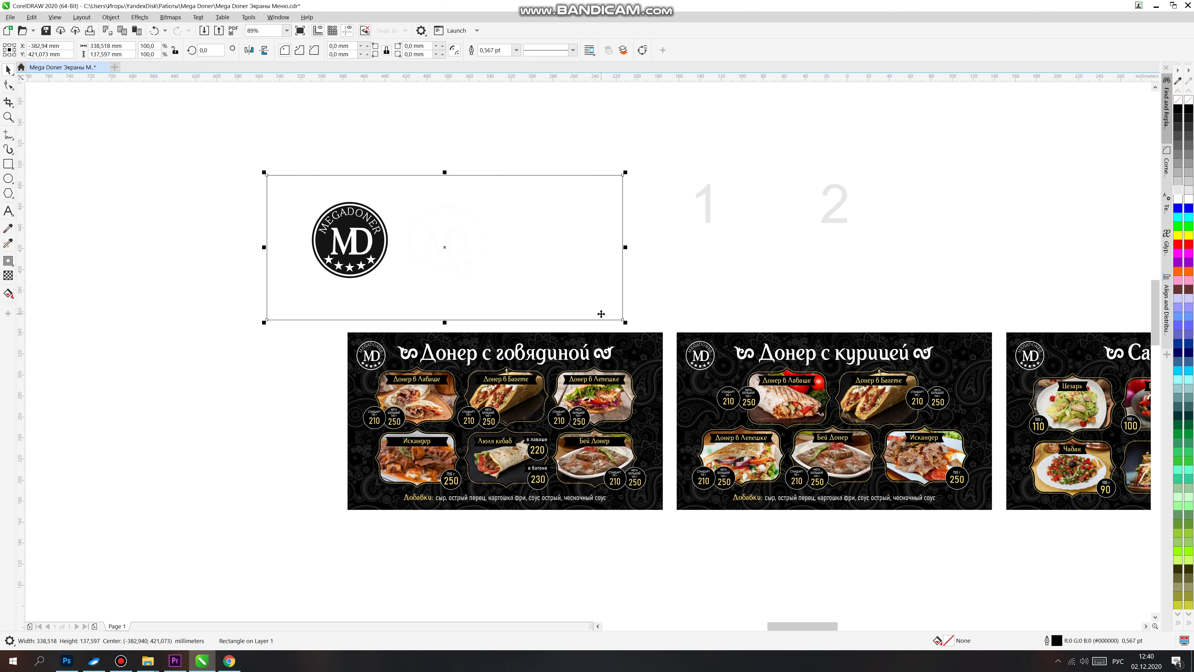
left_click(1180, 111)
scroll(244, 188, "up", 3)
left_click_drag(1001, 195, 995, 191)
left_click_drag(999, 300, 872, 296)
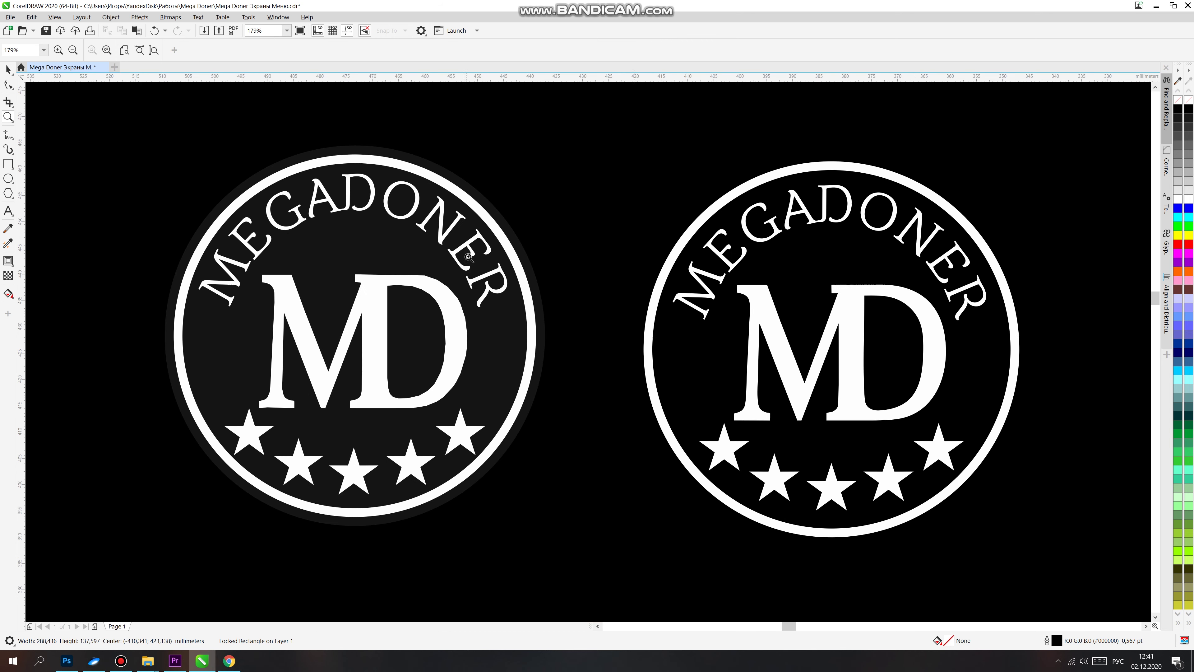
- Inspect the client's original logo up close, checking the edges and curves of the M and D letters
left_click_drag(634, 196, 165, 502)
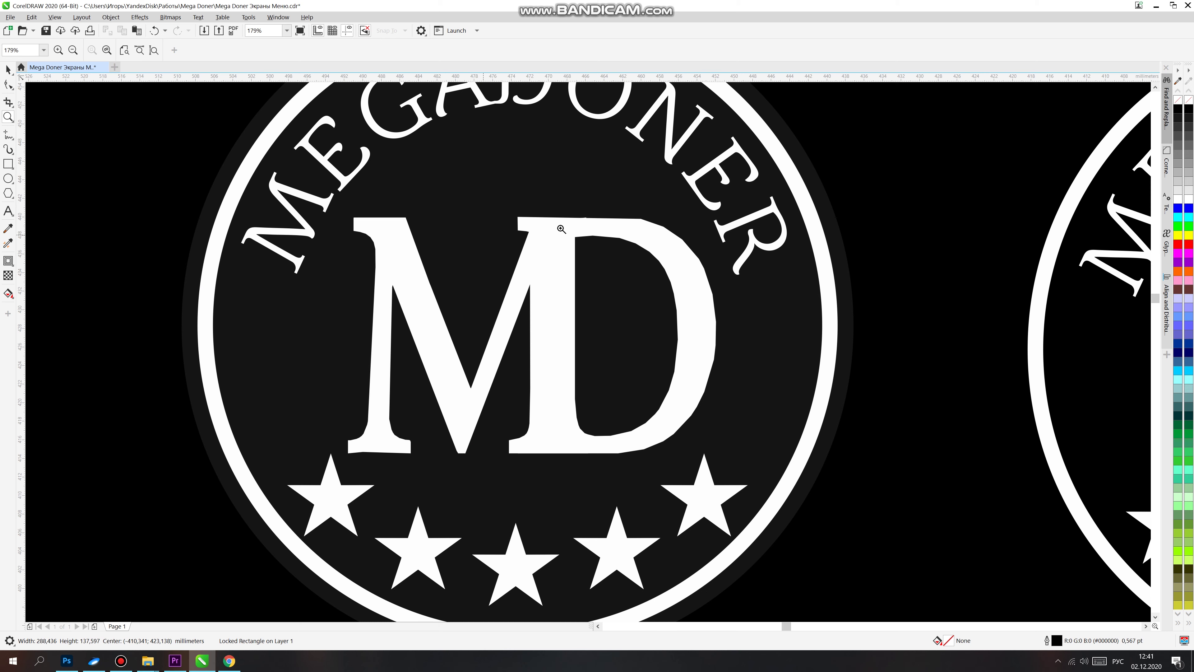
left_click_drag(869, 163, 218, 517)
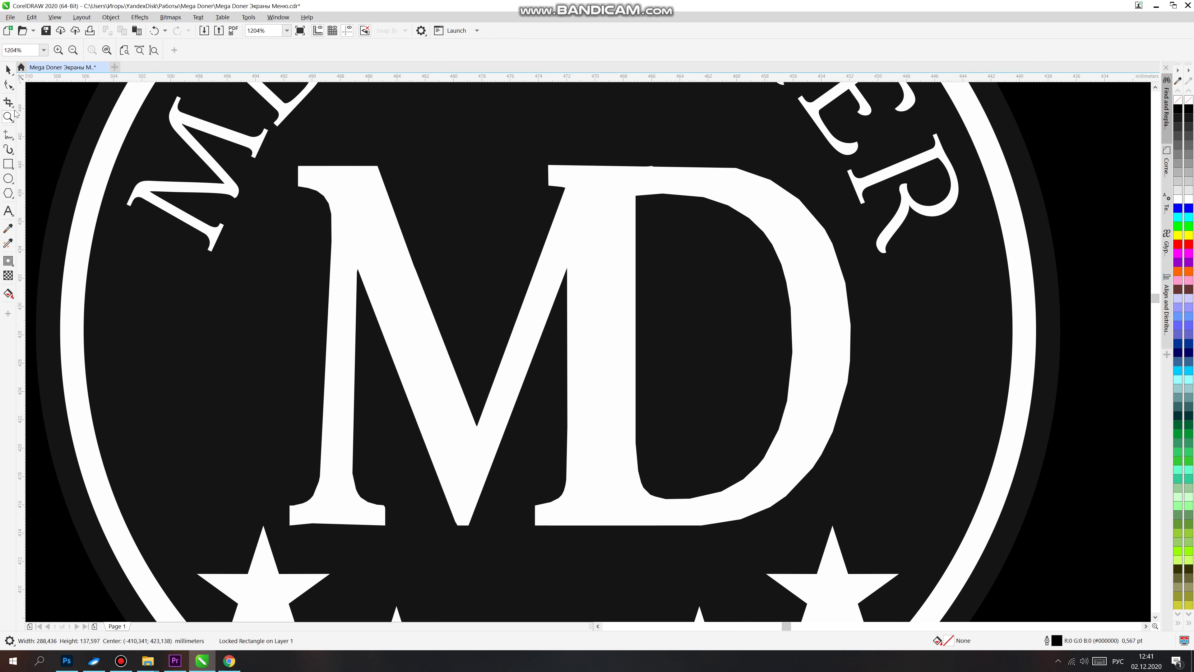
left_click_drag(808, 136, 550, 322)
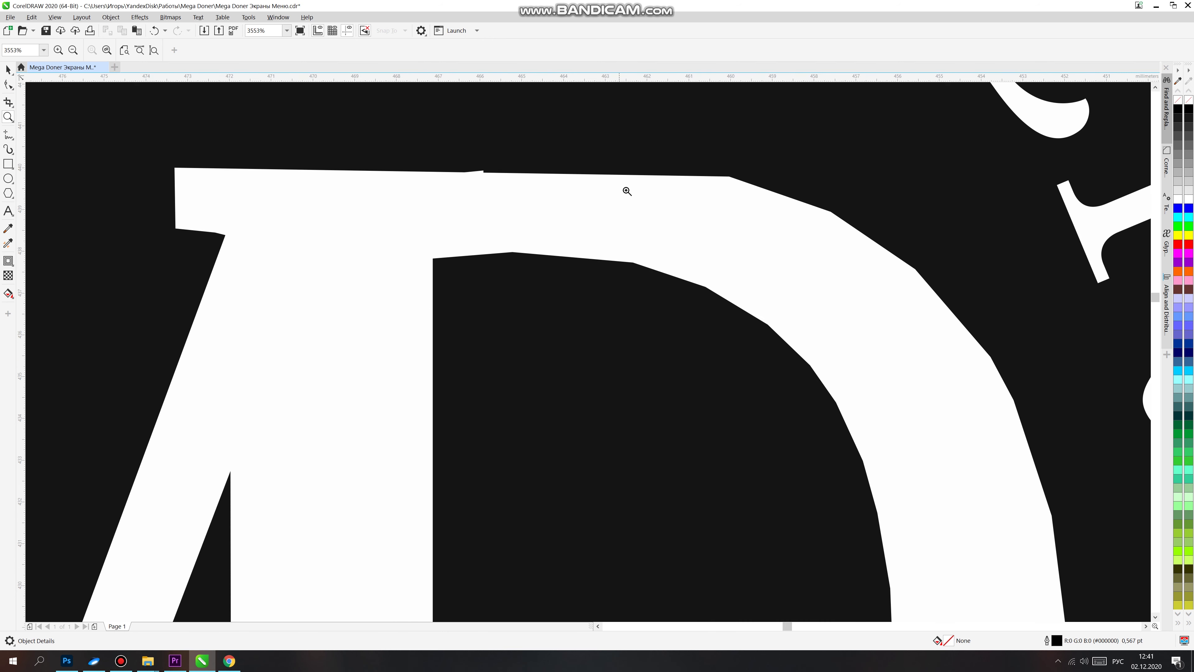
right_click(732, 239)
left_click_drag(915, 370, 467, 580)
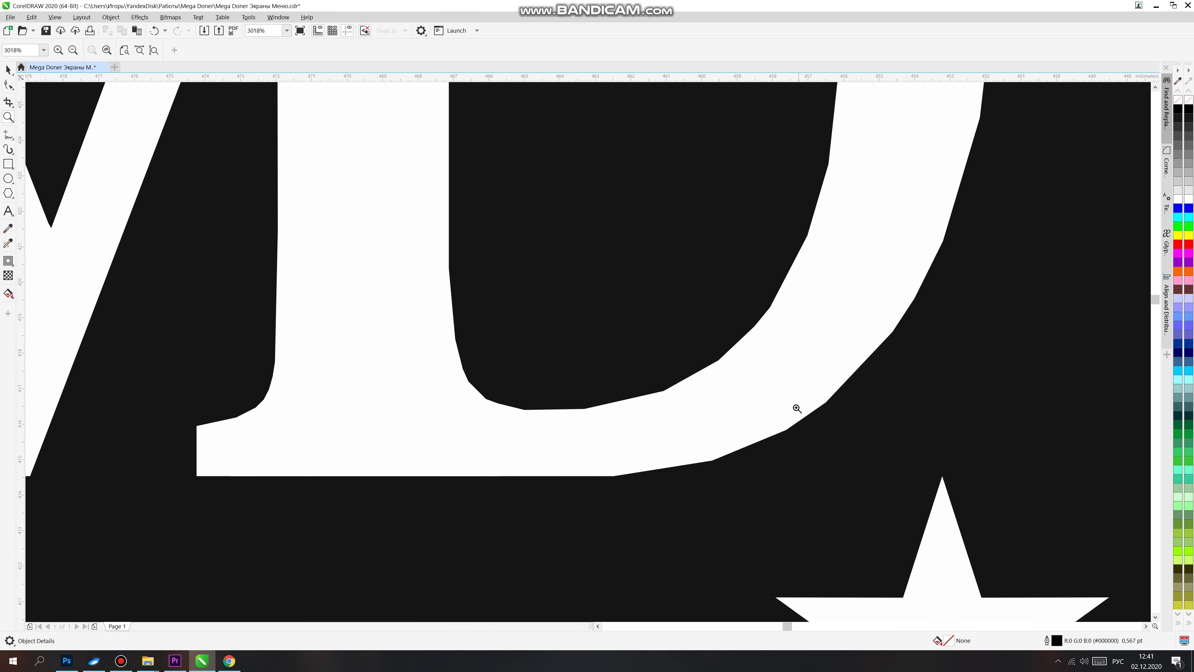
right_click(546, 400)
left_click_drag(435, 395, 374, 471)
scroll(829, 234, "down", 3)
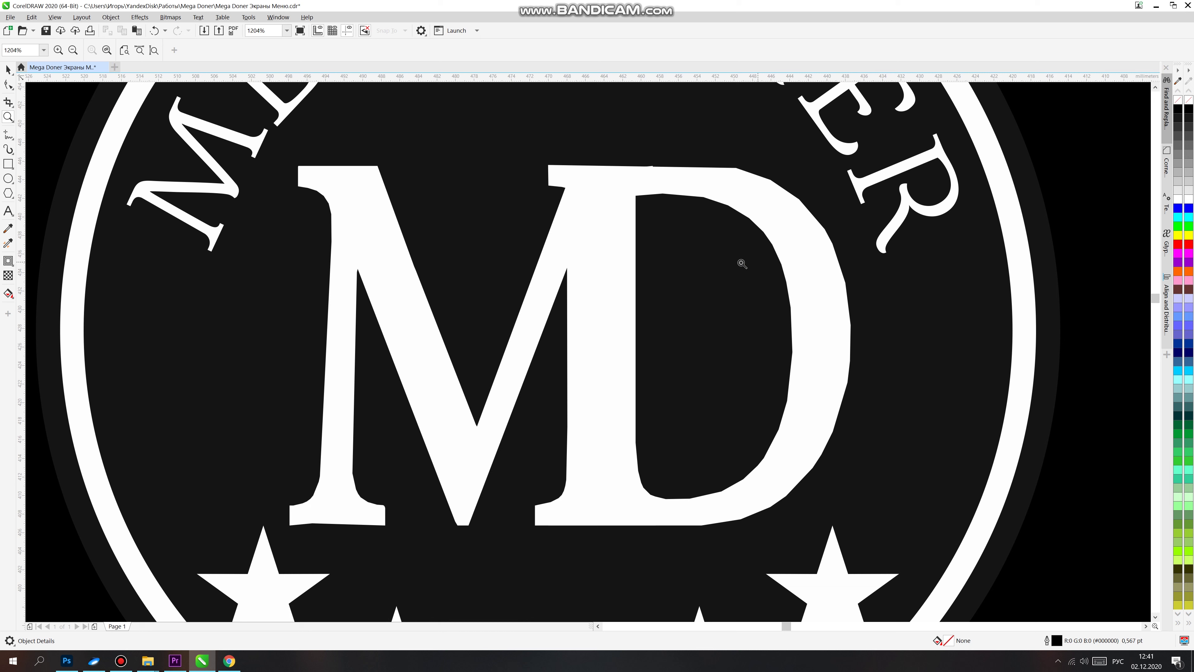
scroll(677, 250, "down", 1)
- Shift the inner upper corner node of the D in the white logo copy by about 0.24 mm toward the M
left_click_drag(1039, 258, 739, 457)
left_click_drag(992, 101, 395, 507)
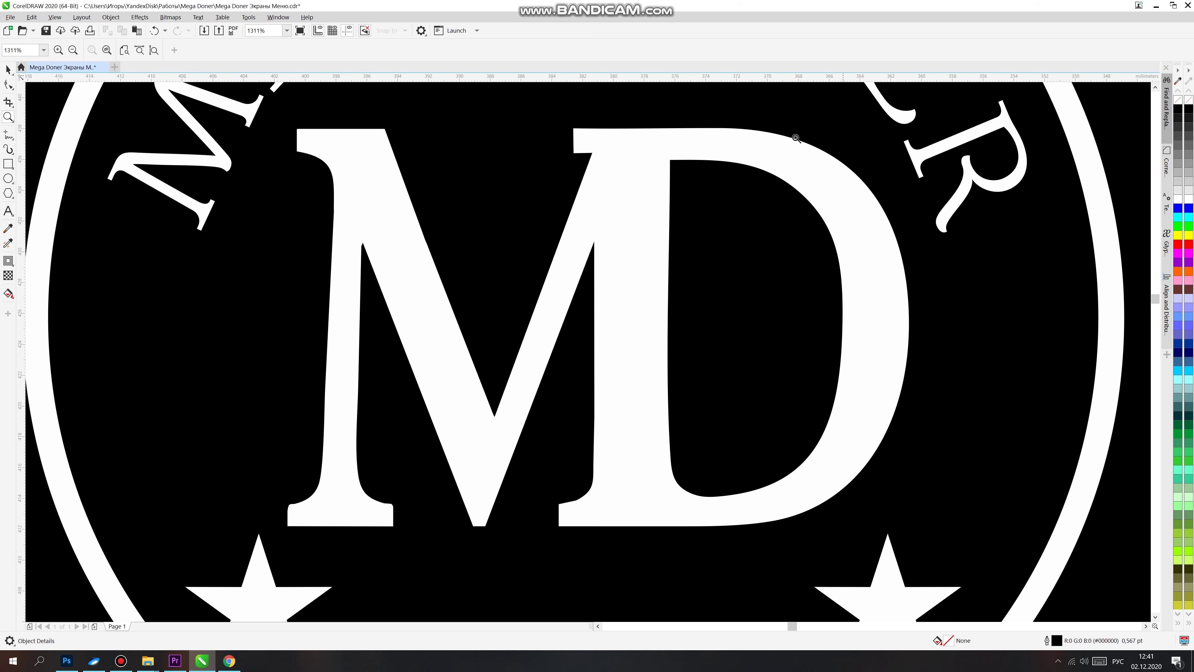
key("F10")
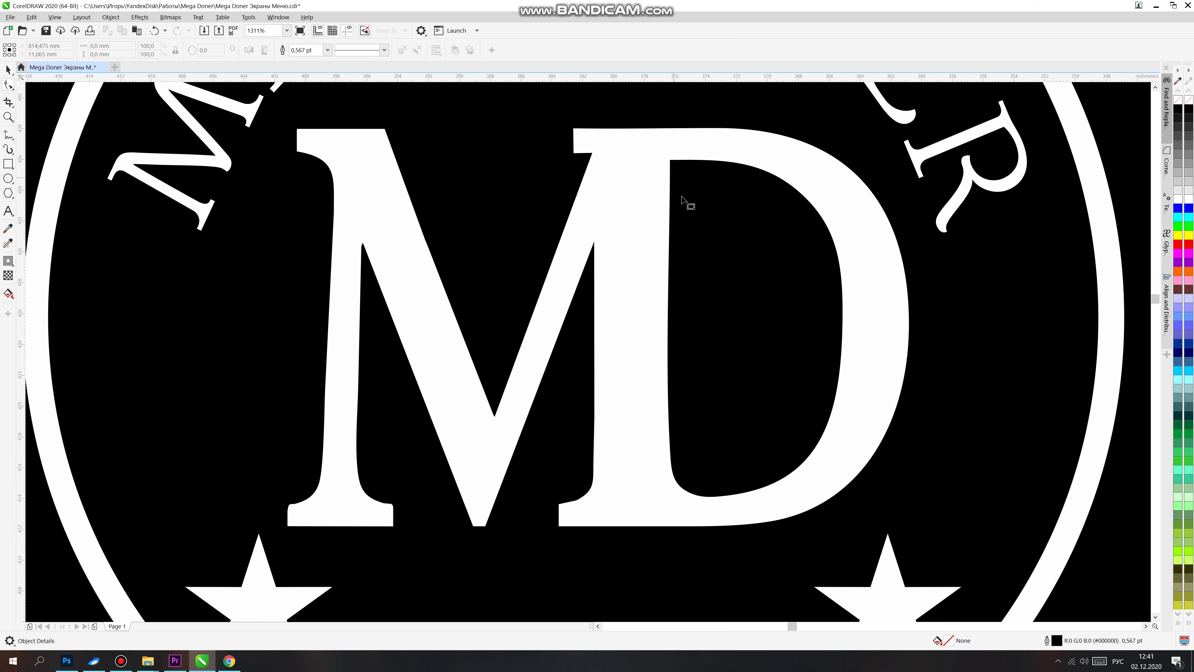
left_click(662, 165)
left_click_drag(670, 160, 666, 159)
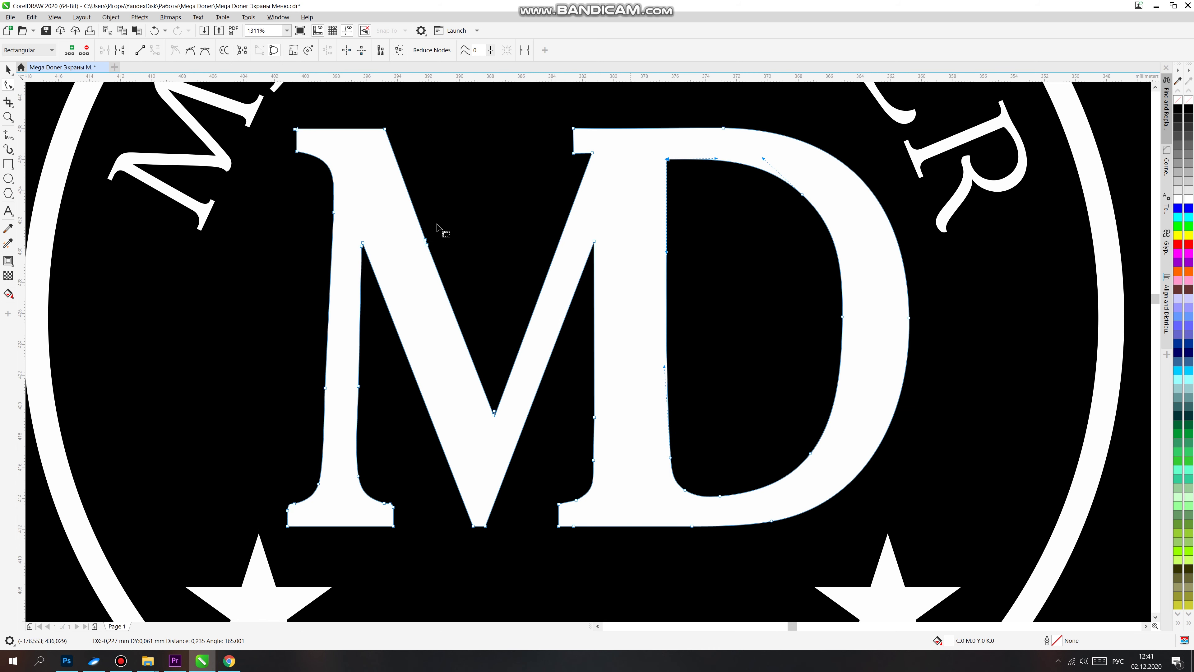